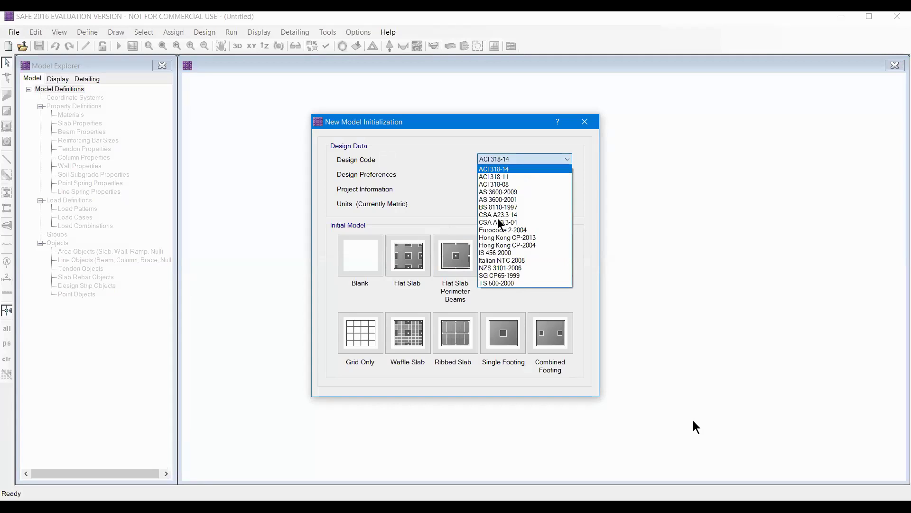
- Set the new model's design code to IS 456-2000 and accept the metric units
click(498, 253)
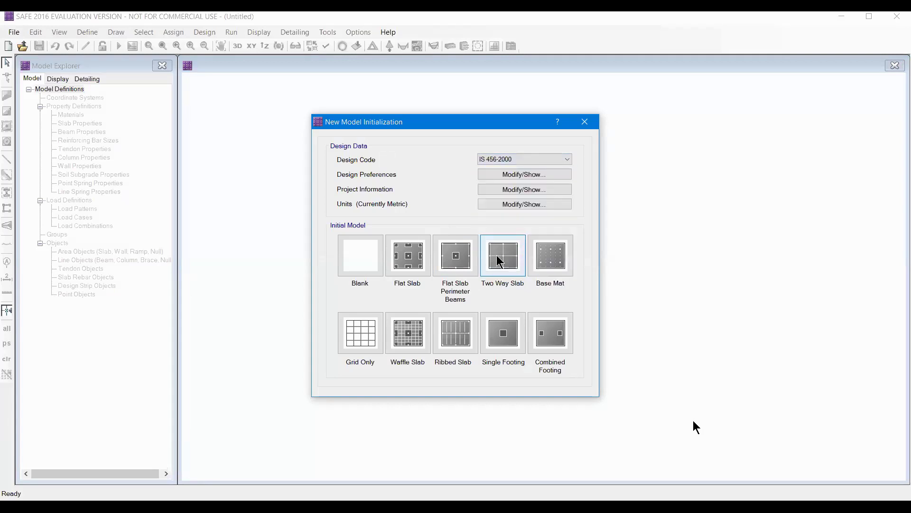
click(511, 204)
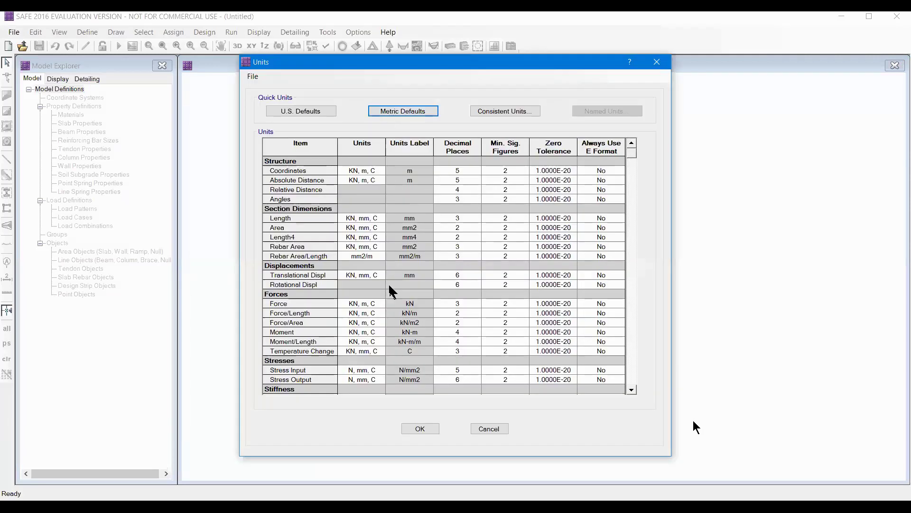
click(428, 429)
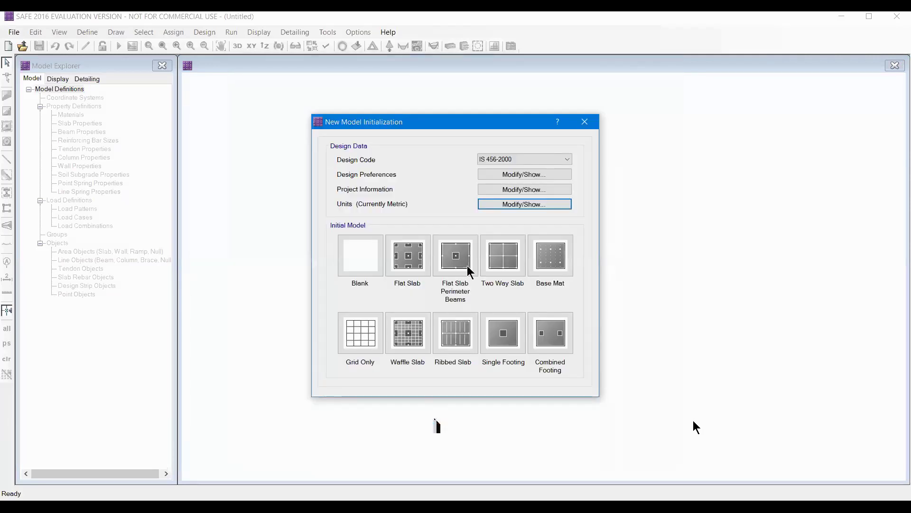
- Examine the slab clear cover settings in the design preferences
click(499, 178)
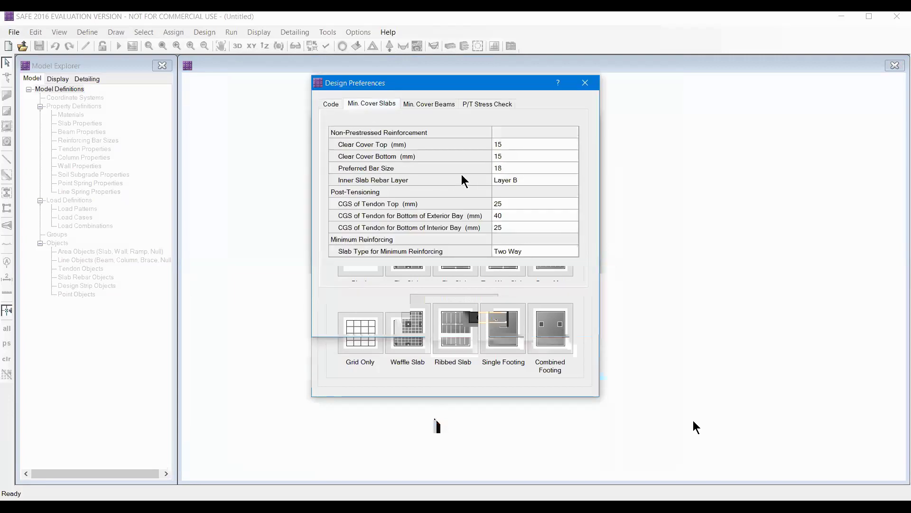
click(501, 147)
click(504, 155)
click(501, 148)
click(508, 159)
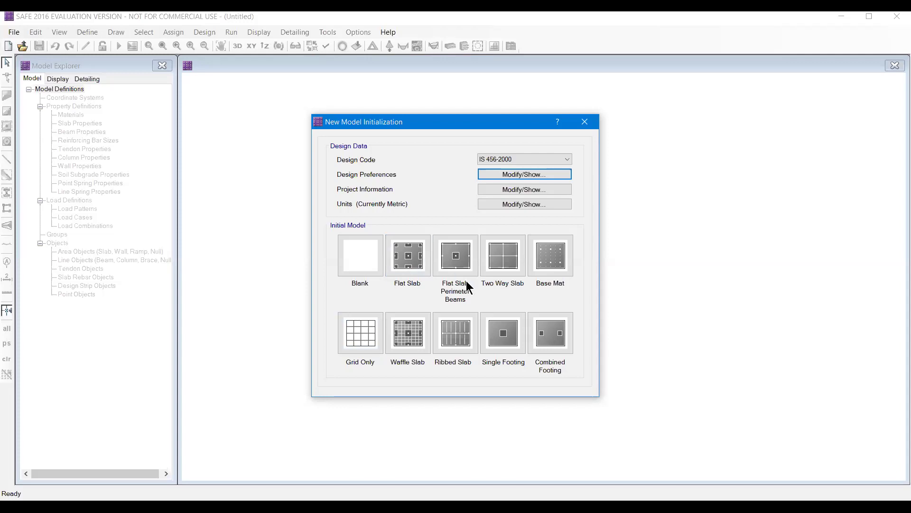
- Start a grid-only model with 7 grid lines in X and 8 in Y, spaced 5 m in both directions
click(361, 334)
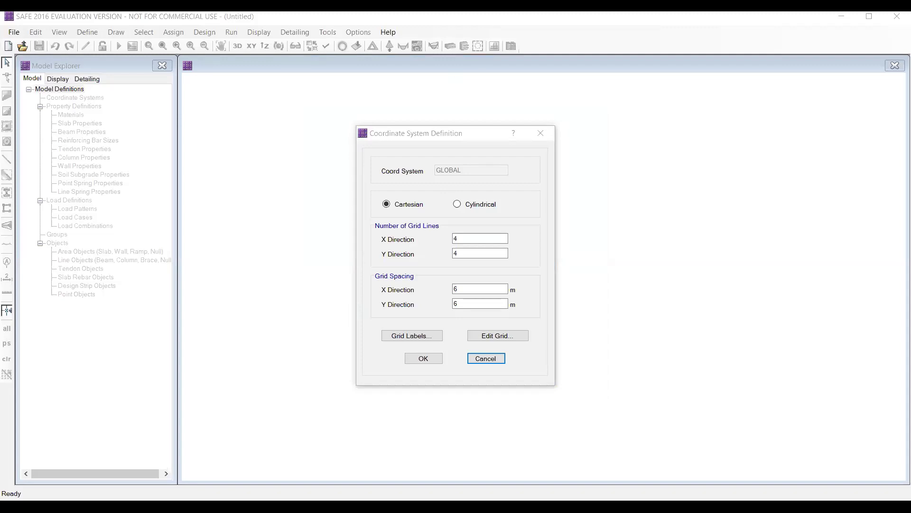
click(446, 238)
text(7)
key(Tab)
text(8)
click(455, 290)
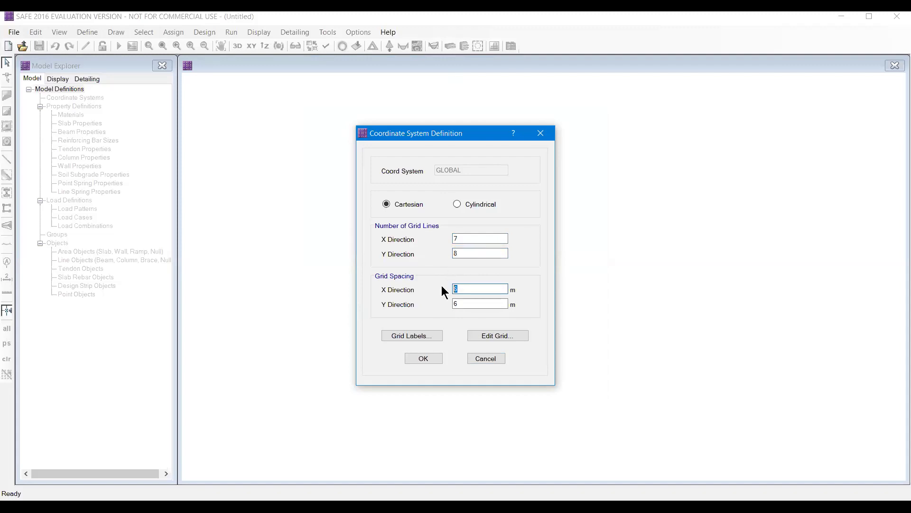
text(5)
key(Tab)
text(5)
- Examine the individual X grid ordinates in the detailed grid data
click(505, 338)
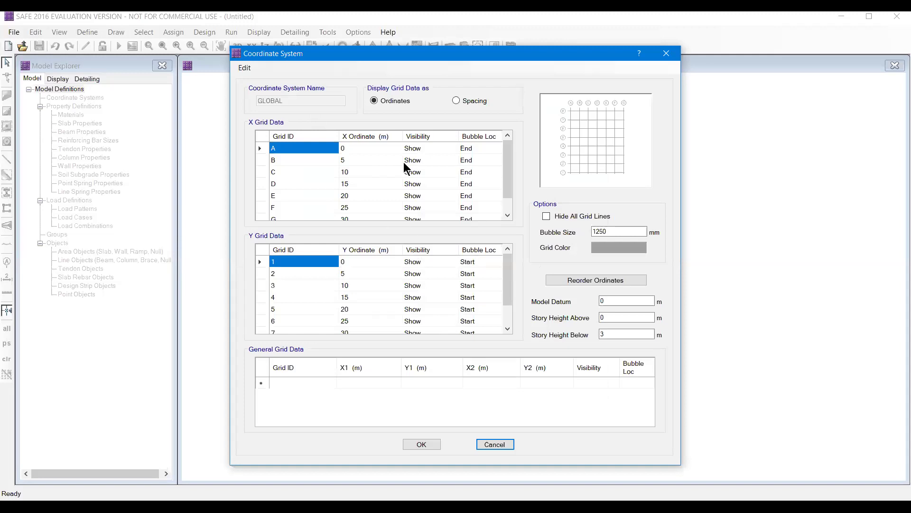
click(347, 171)
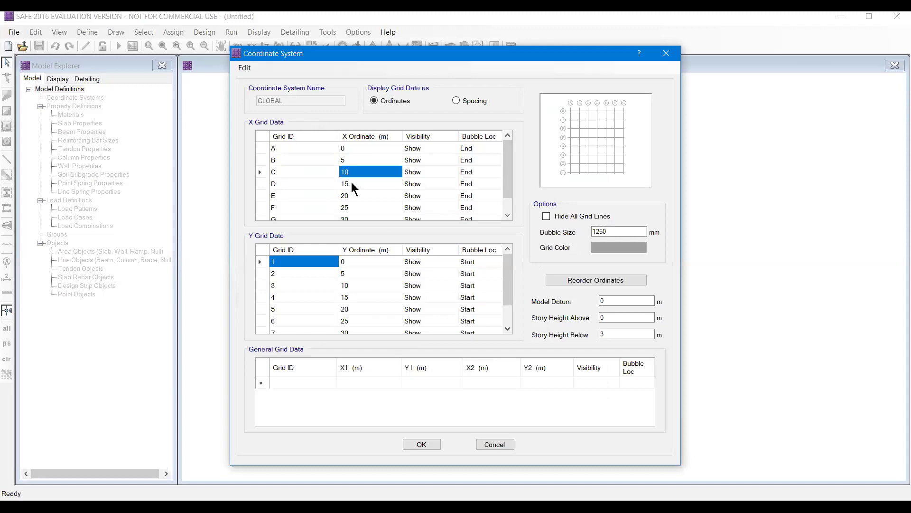
click(485, 444)
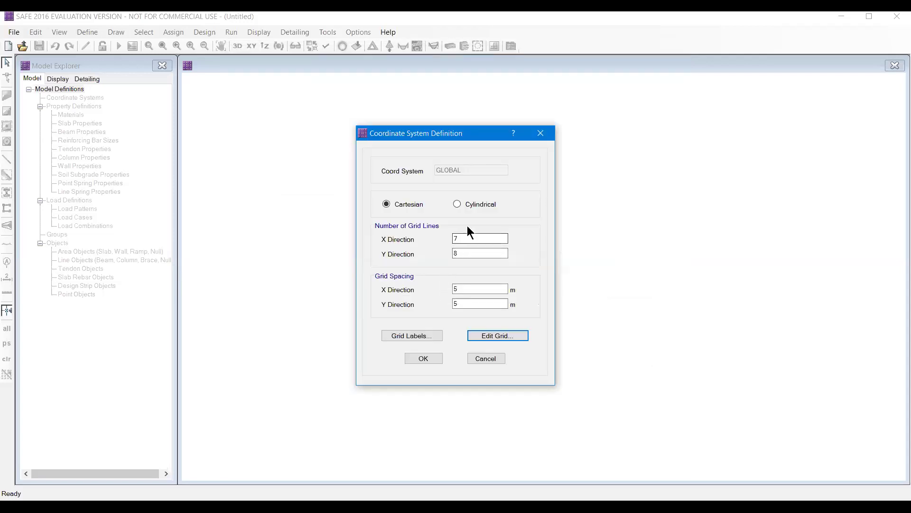
- Create the grid and hide the background guide lines in the plan view
click(424, 358)
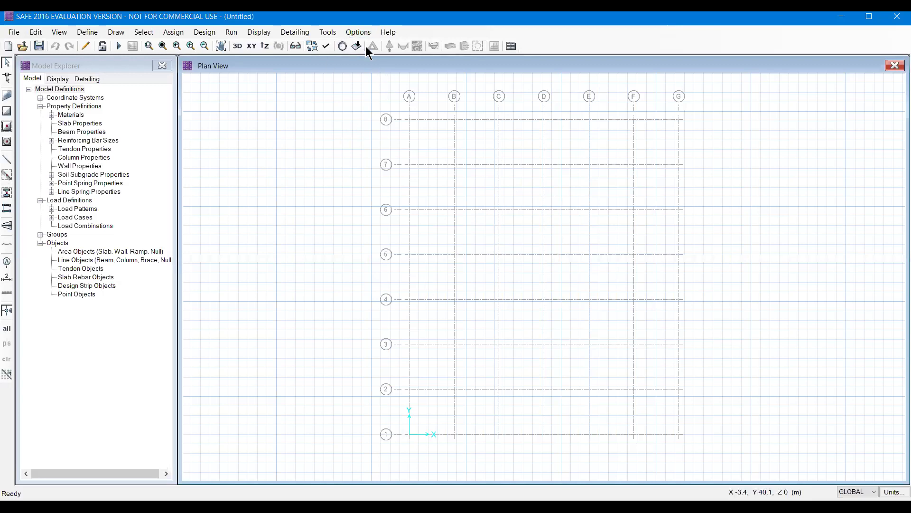
click(326, 47)
click(608, 354)
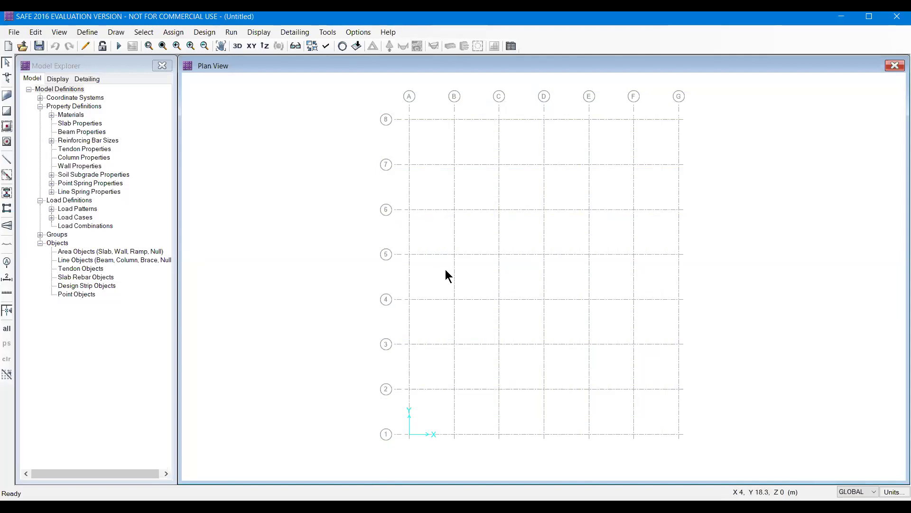
- Add a new material named M30 with the material type Concrete
click(88, 32)
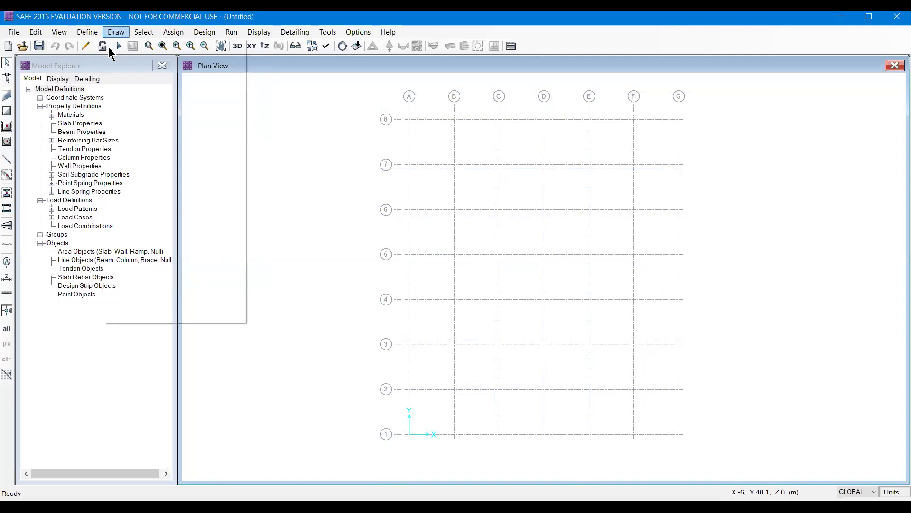
click(91, 45)
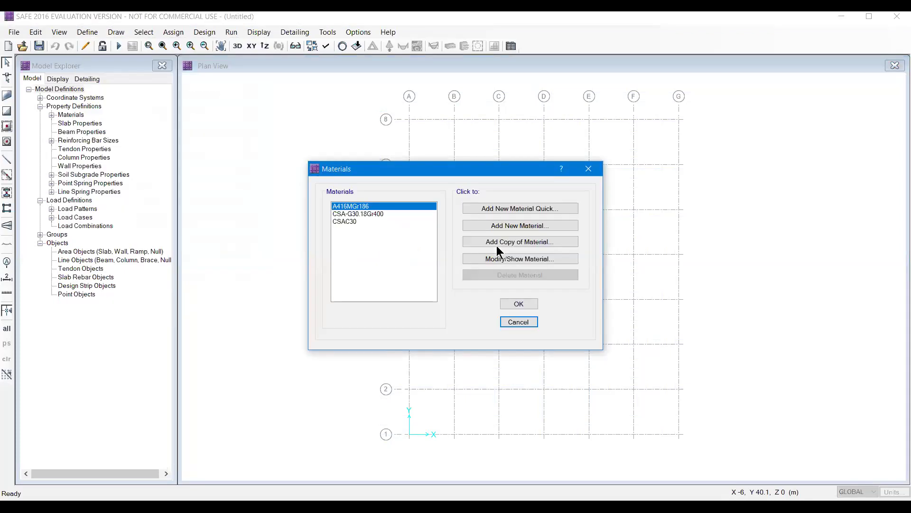
click(502, 226)
double_click(475, 110)
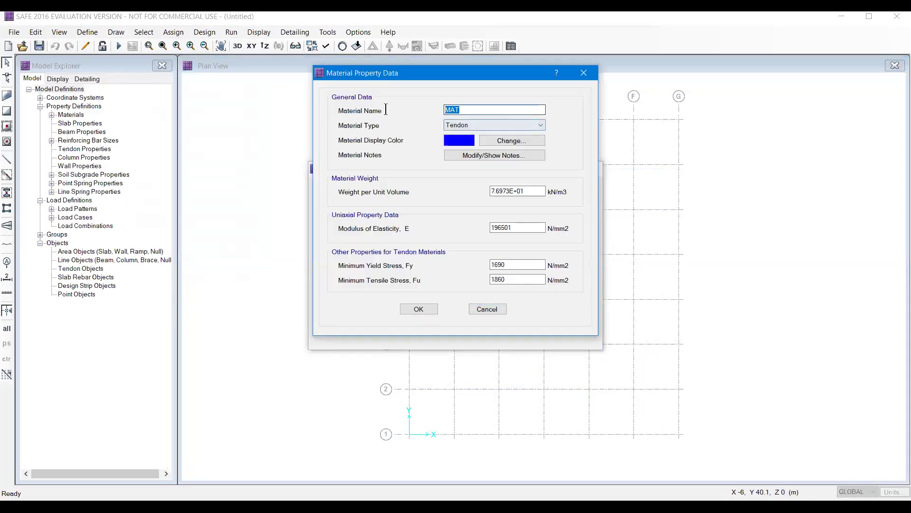
text(M30)
key(Tab)
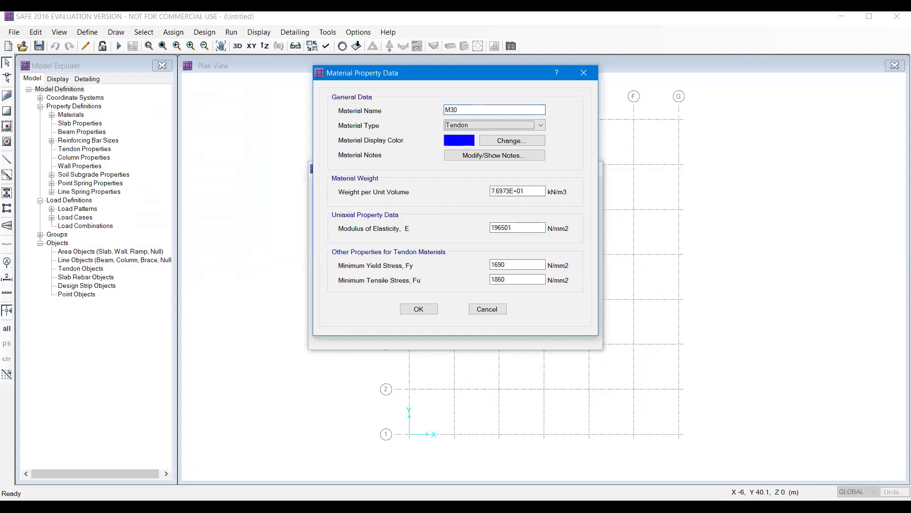
key(c)
key(Tab)
key(Tab)
key(Tab)
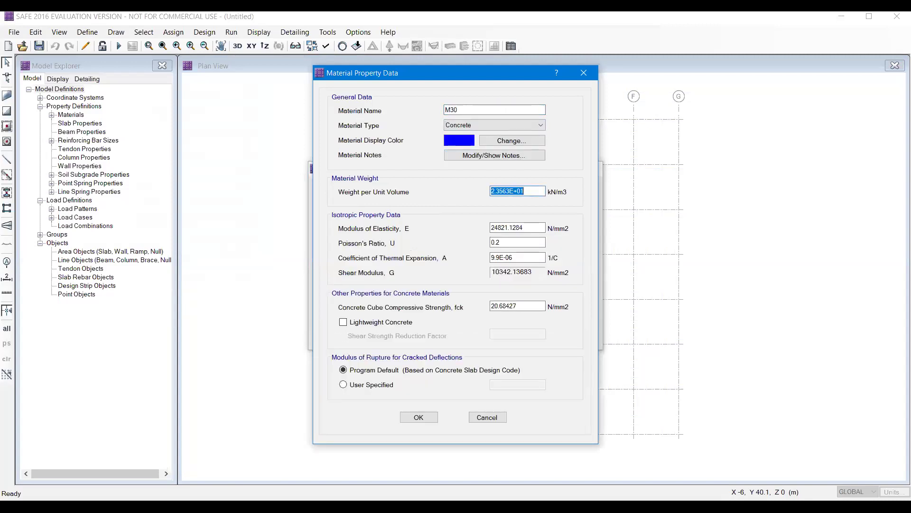
- Give M30 a 25 kN/m3 unit weight, 37386 N/mm2 modulus of elasticity, 0.000005 thermal expansion coefficient and 30 N/mm2 cube strength
text(25)
key(Tab)
text(37386)
key(Tab)
key(Tab)
text(0.0)
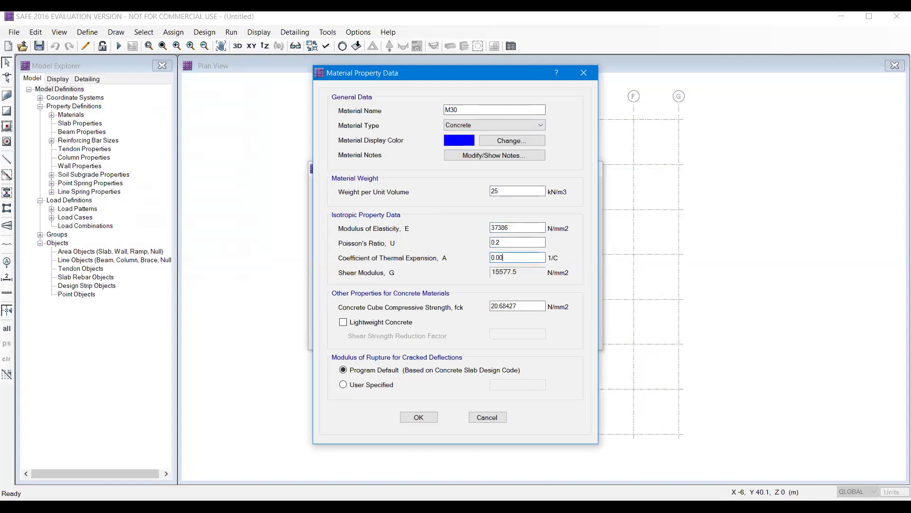
text(00005)
key(Tab)
text(30)
key(Tab)
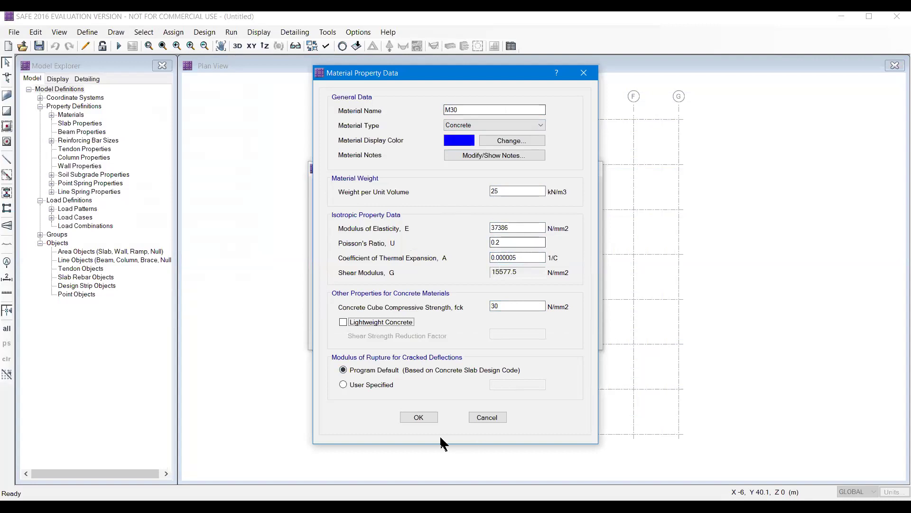
click(426, 419)
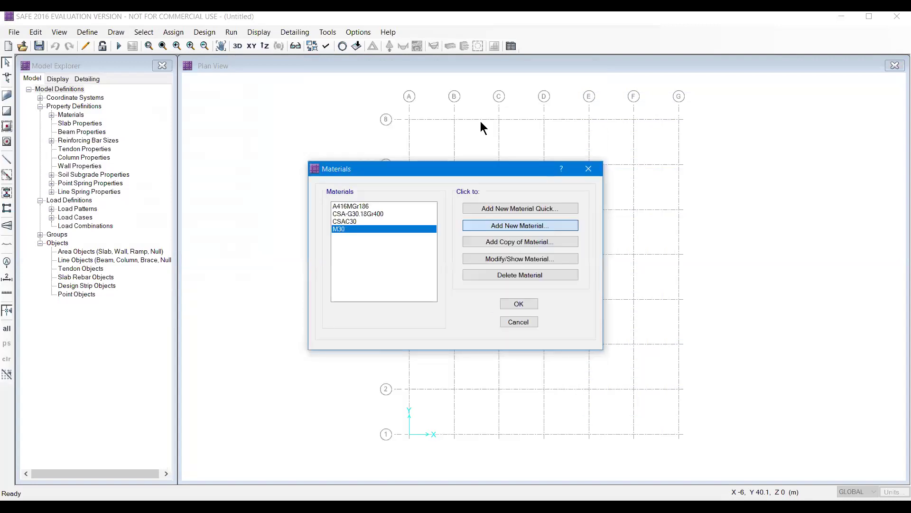
- Add another new material named Fe500 with the material type Rebar
click(520, 243)
text(Fe500)
key(Tab)
key(Down)
key(Tab)
key(Tab)
key(Tab)
- Give Fe500 a unit weight of 77 kN/m3, elastic modulus 200000, yield stress 500 and tensile stress 545 N/mm2, and save the materials
text(77)
key(Tab)
text(200000)
key(Tab)
text(500)
key(Tab)
text(5)
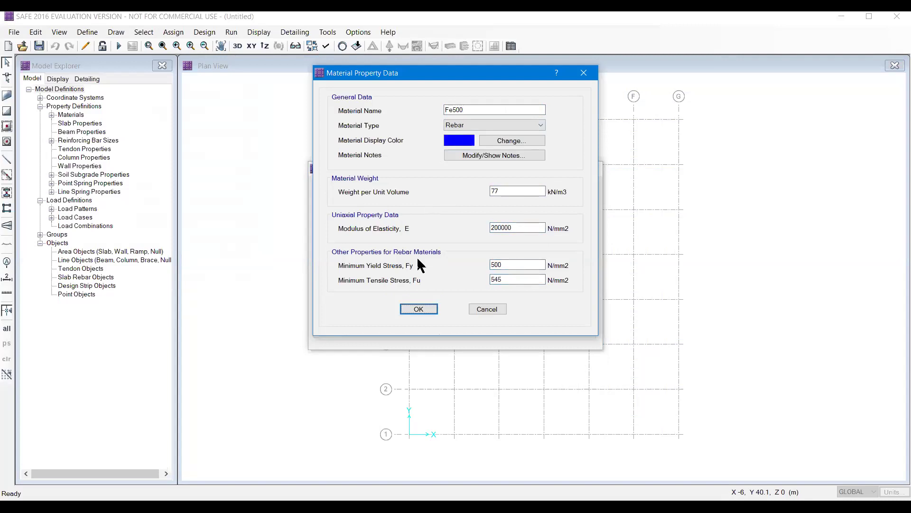
click(424, 309)
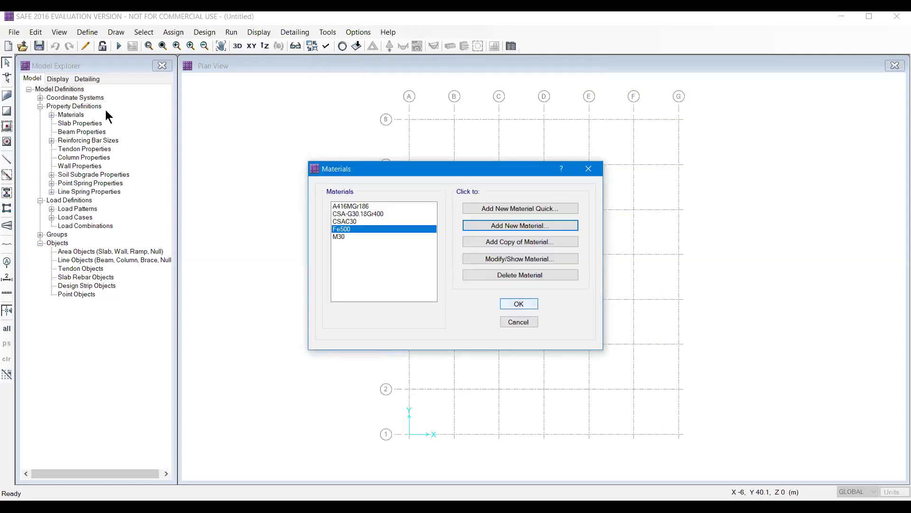
click(518, 306)
- Add a new slab property named SLAB150 using the M30 material
click(87, 33)
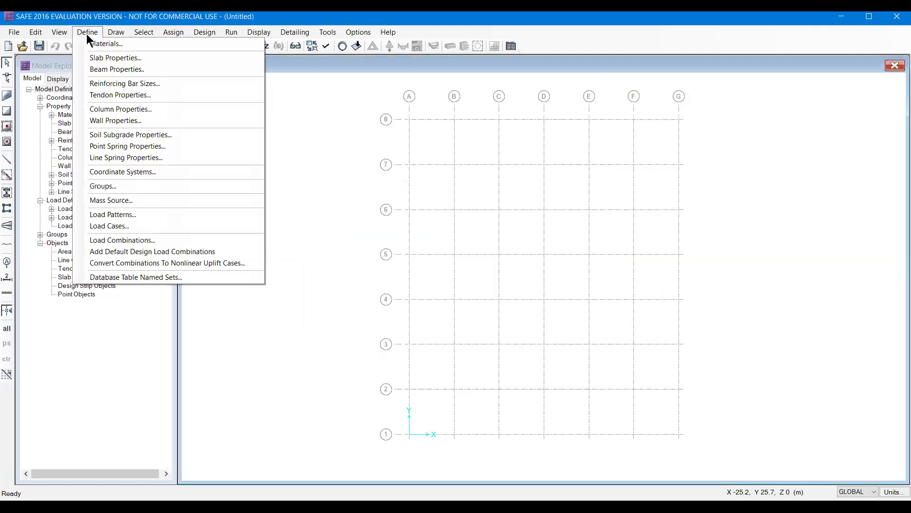
click(95, 59)
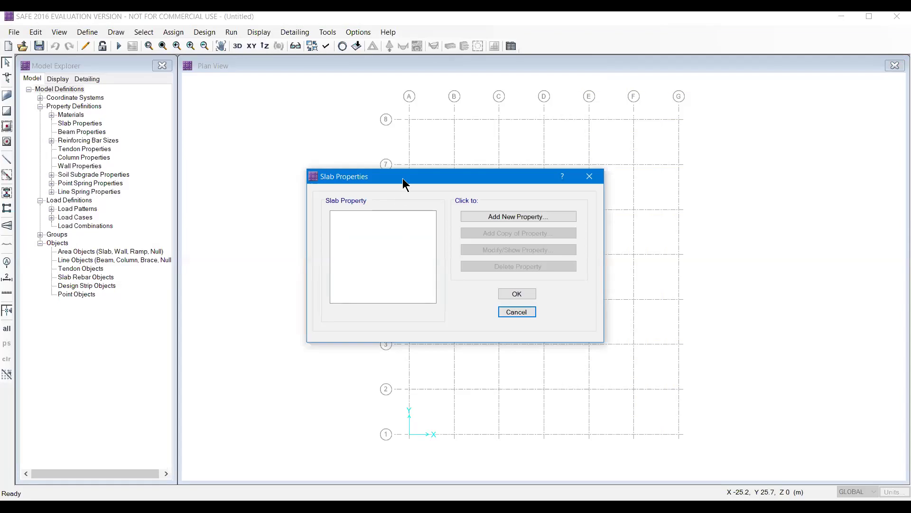
drag(403, 178, 293, 256)
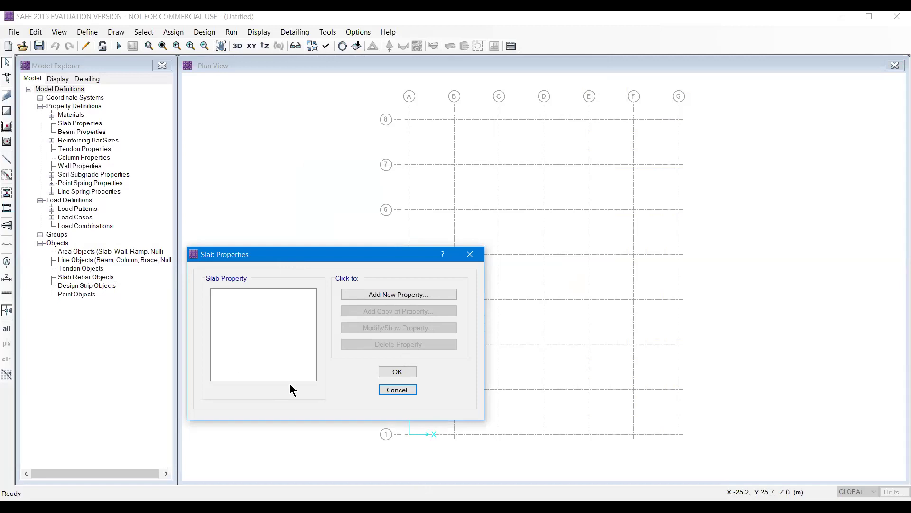
click(380, 295)
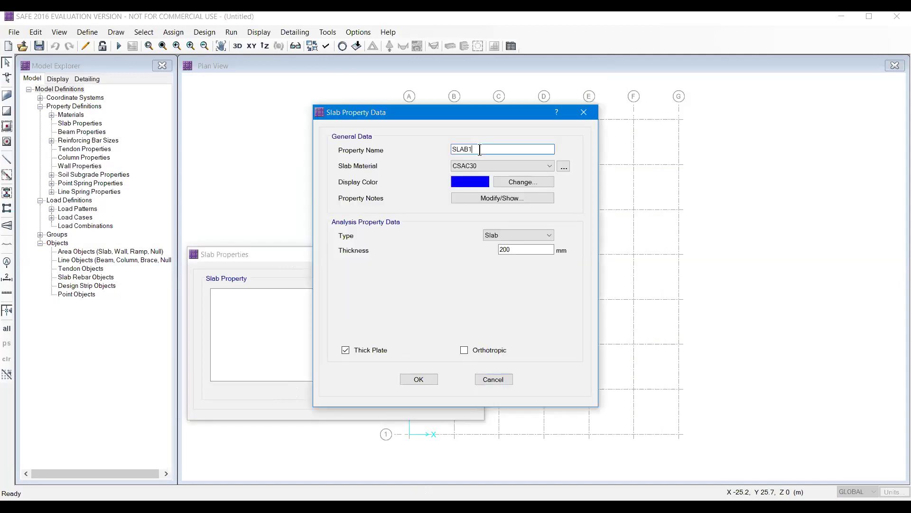
click(479, 150)
text(50)
click(500, 164)
click(479, 198)
- Set SLAB150's thickness to 150 mm with the orthotropic option off and save the property
drag(515, 249, 462, 247)
text(150)
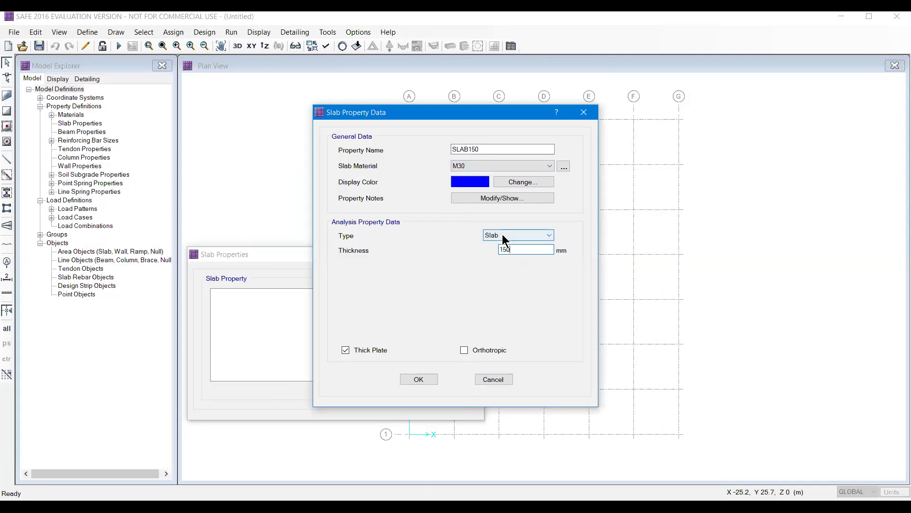
click(464, 350)
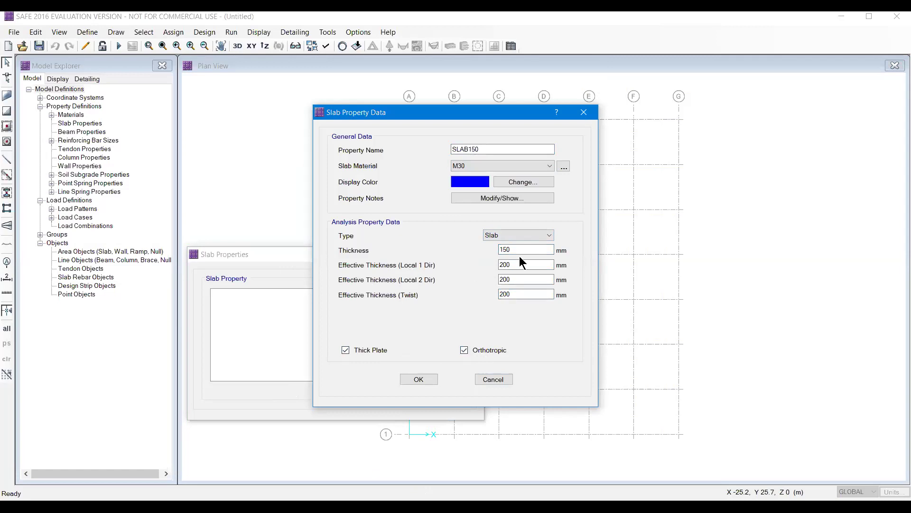
click(495, 355)
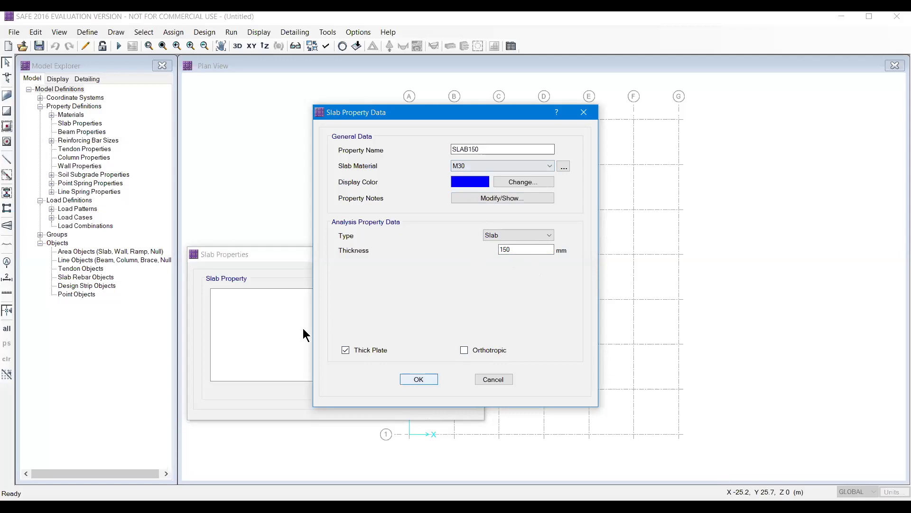
key(Return)
- Add a second slab property named Drop200 using the M30 material
click(390, 296)
click(482, 149)
drag(481, 149, 421, 150)
text(Drop)
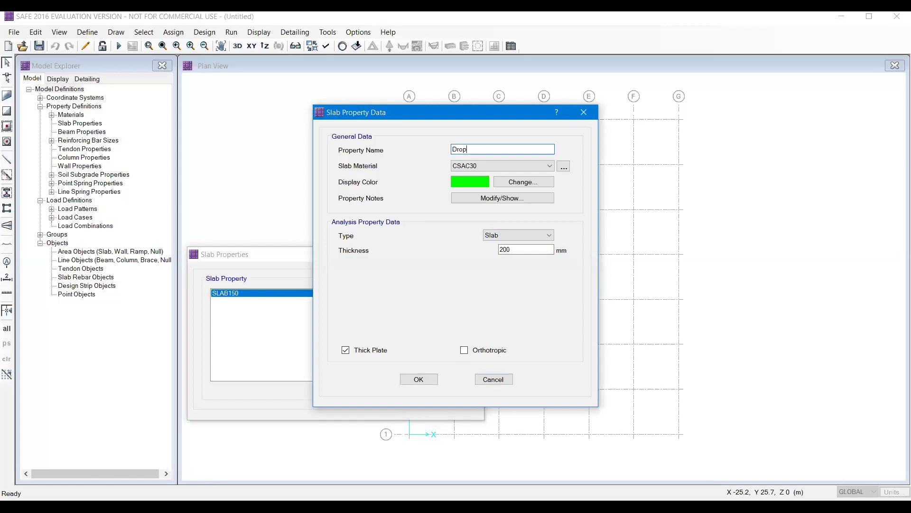
text(200)
click(533, 166)
click(492, 195)
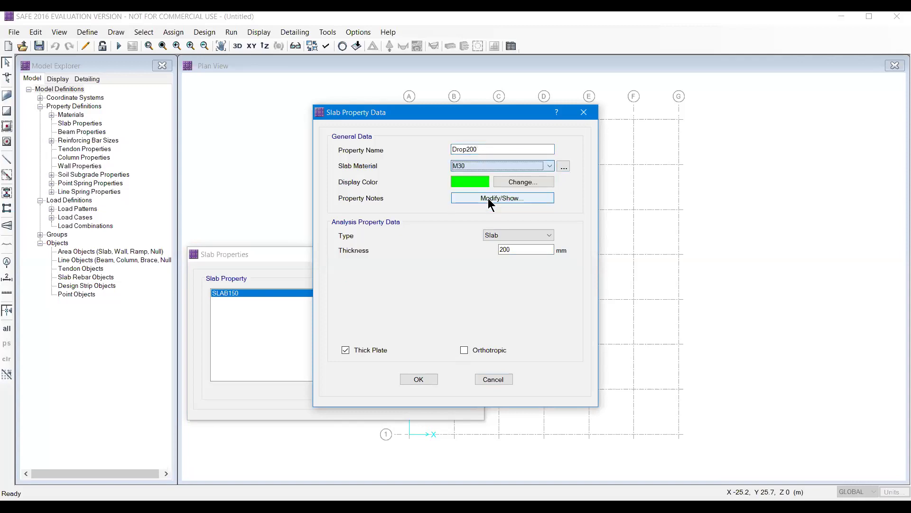
- Set Drop200's type to Drop with a 200 mm thickness and save the slab properties
click(502, 237)
click(498, 253)
key(Tab)
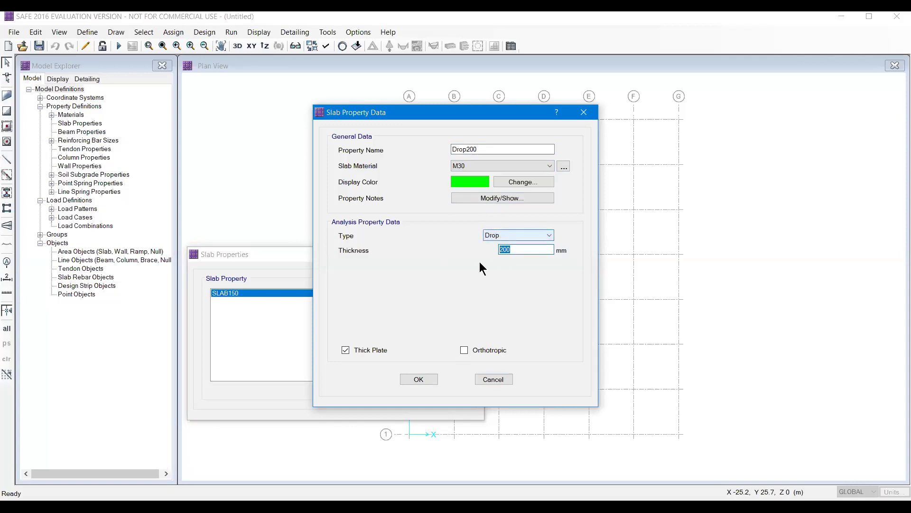
click(413, 378)
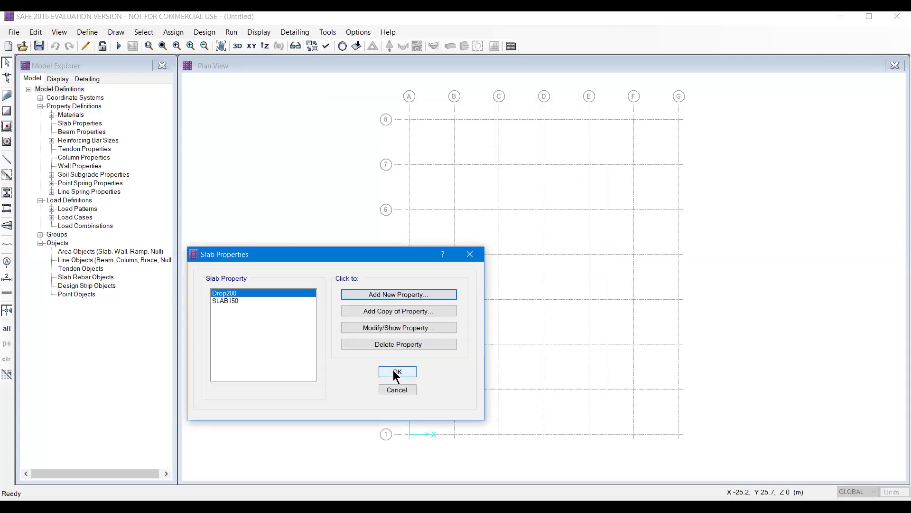
click(397, 372)
- Add a new beam property named Beam9x12
click(87, 32)
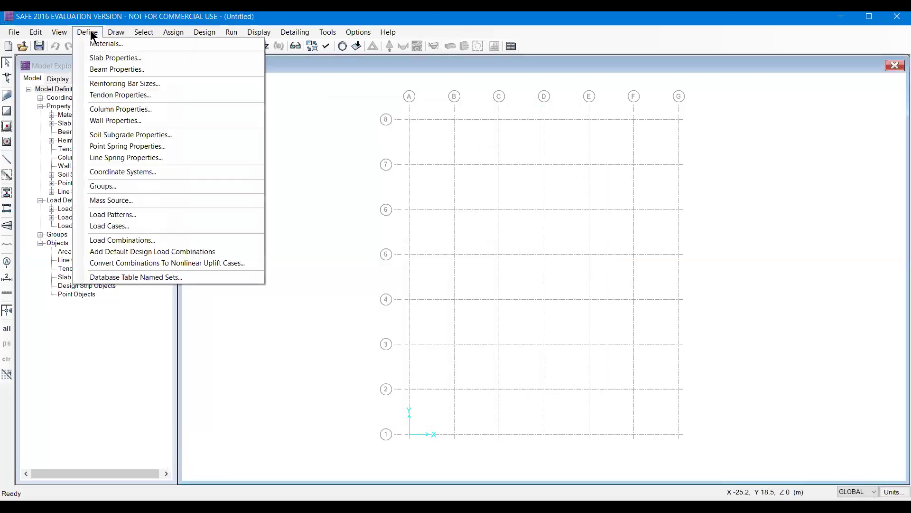
click(118, 78)
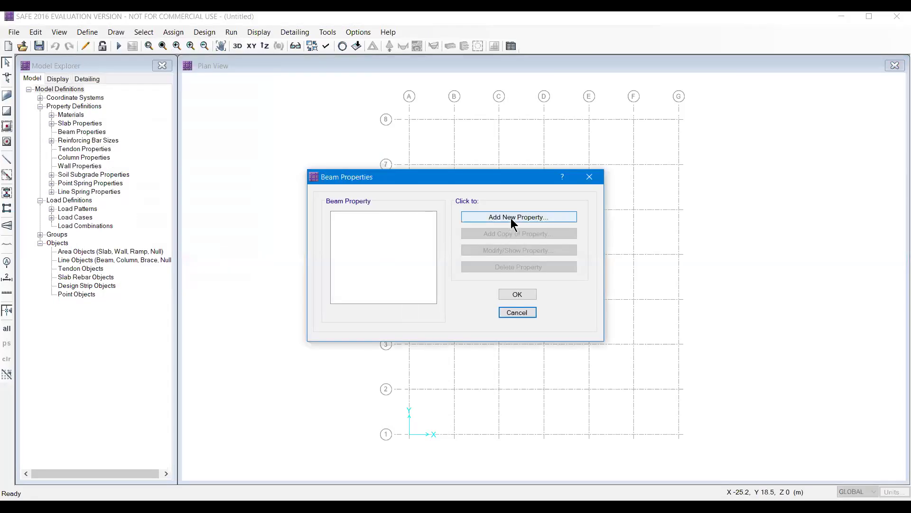
key(Return)
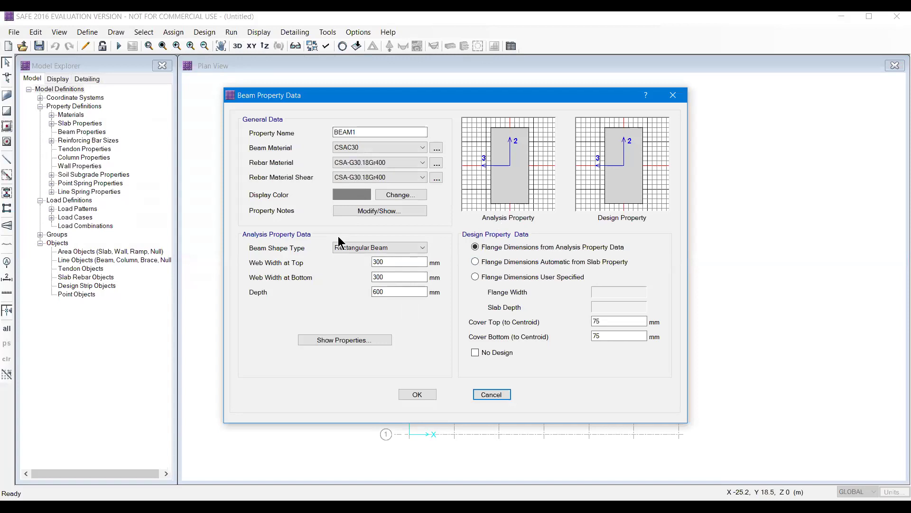
click(418, 506)
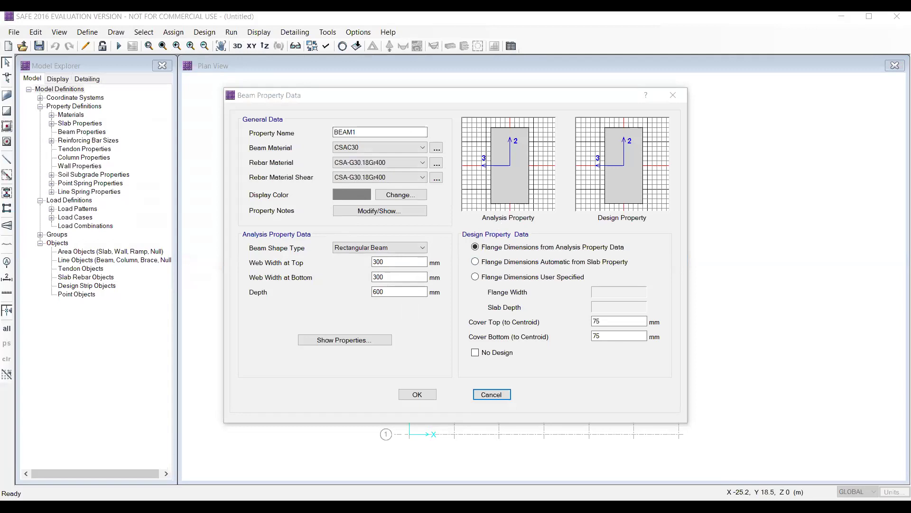
click(370, 146)
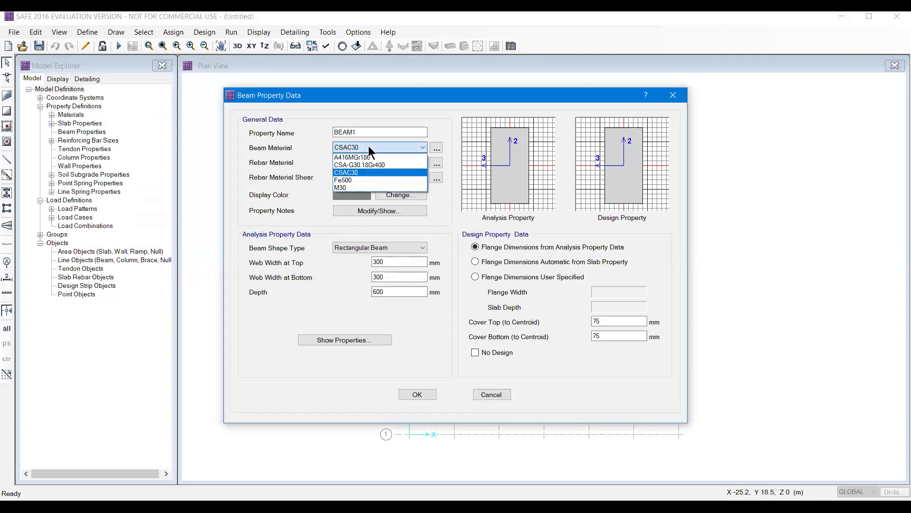
double_click(361, 131)
text(B)
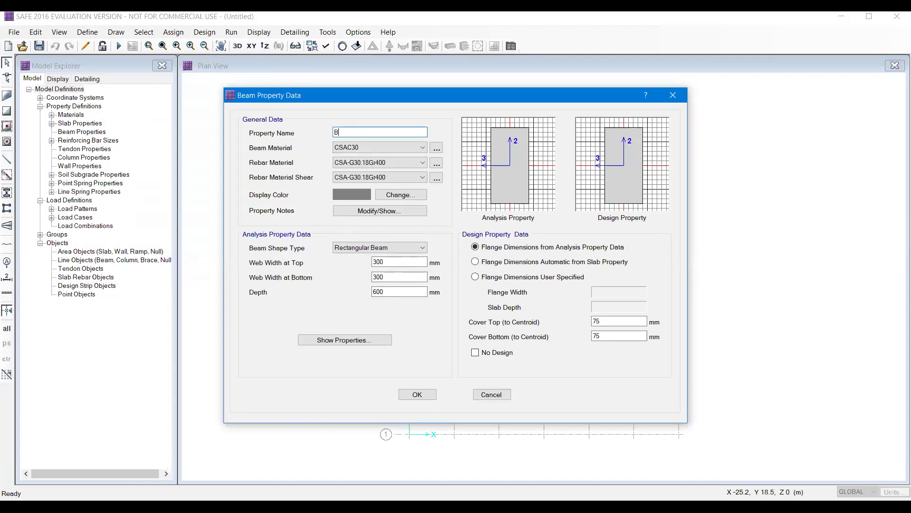
text(eam9x12)
key(Tab)
- Set Beam9x12's beam material to M30 and both its rebar and shear rebar materials to Fe500
click(335, 151)
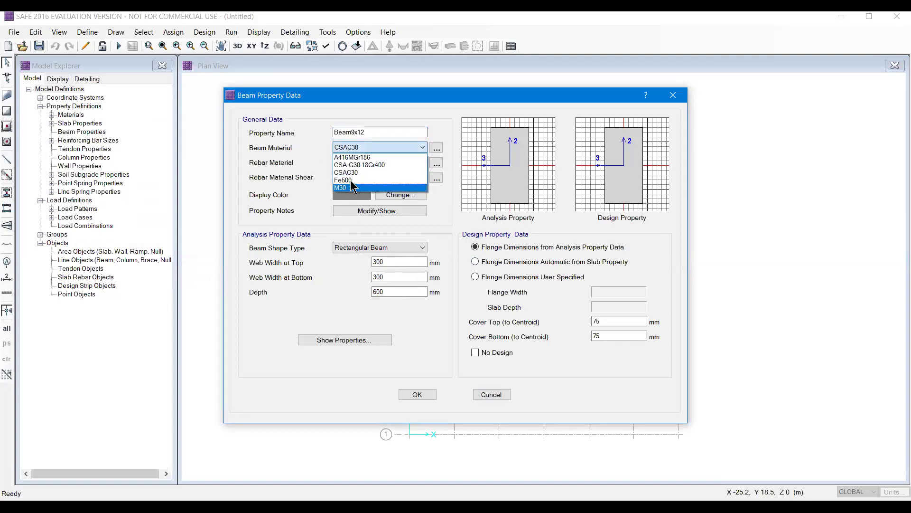
click(352, 188)
click(357, 162)
click(351, 182)
click(354, 178)
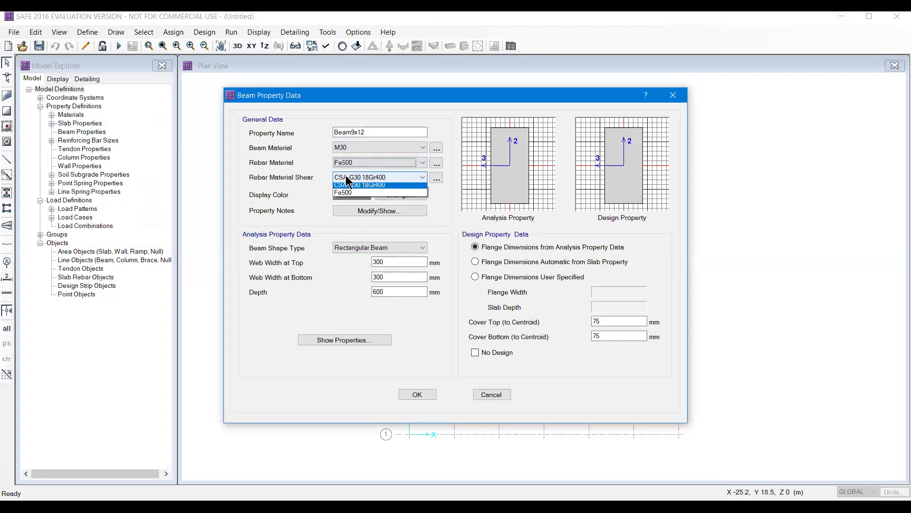
click(342, 196)
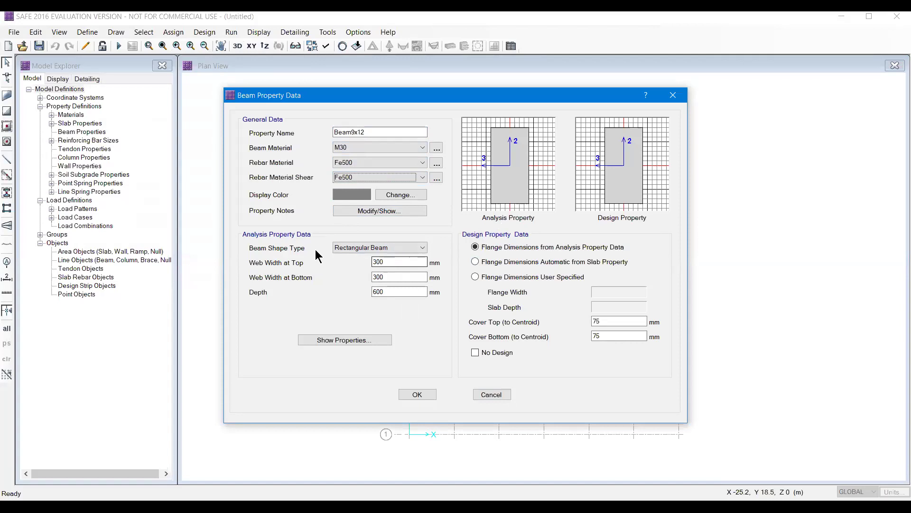
- Use the Rectangular Beam shape for Beam9x12 and set its web width to 9 inches at both top and bottom
click(348, 247)
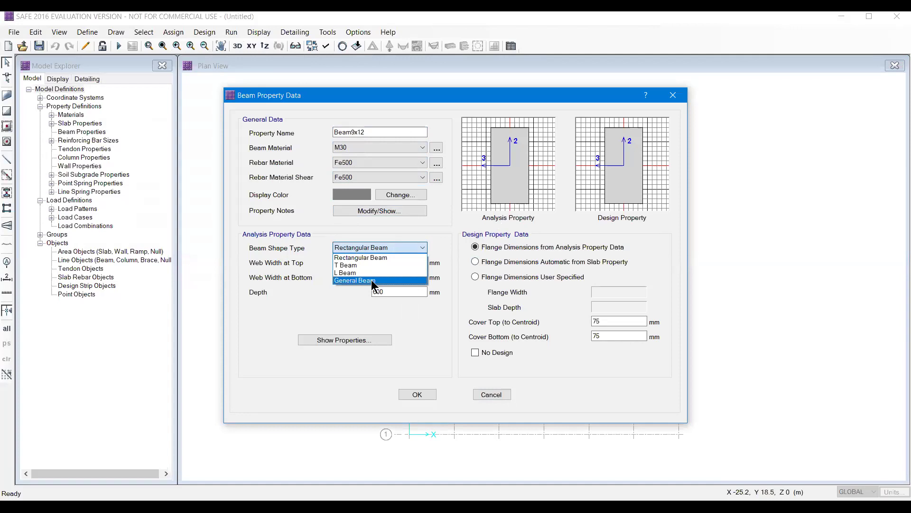
click(364, 257)
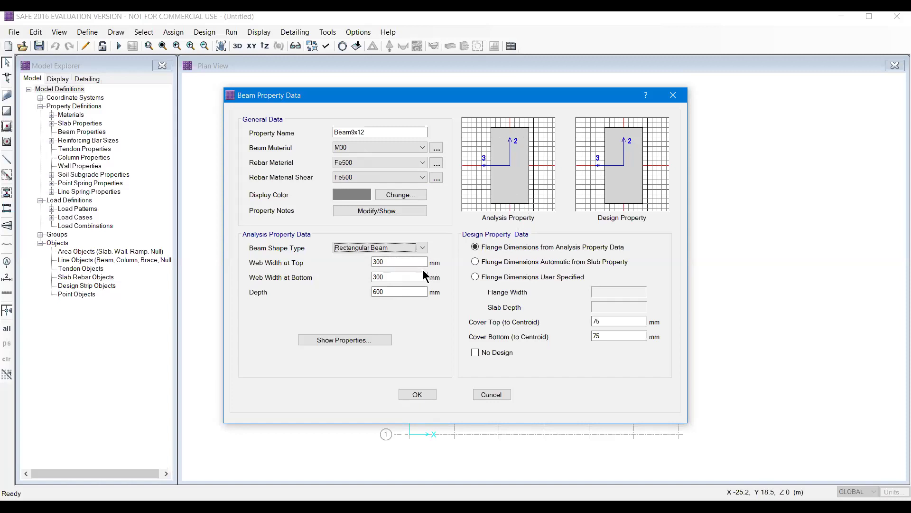
double_click(395, 258)
text(9)
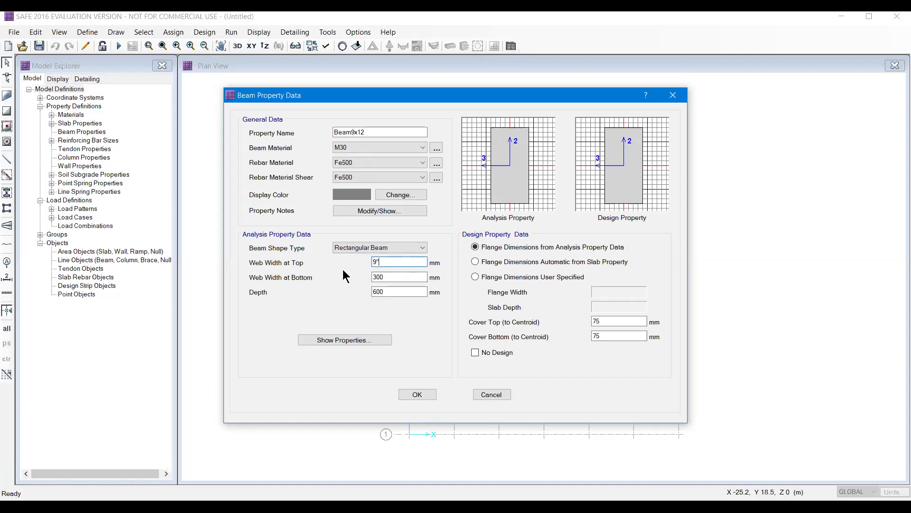
double_click(375, 276)
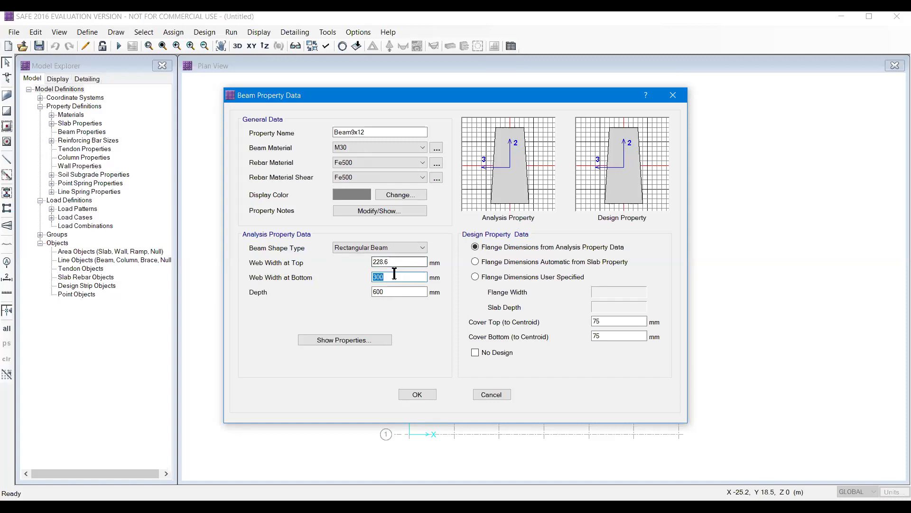
double_click(387, 262)
text(9)
key(Tab)
text(9)
key(Tab)
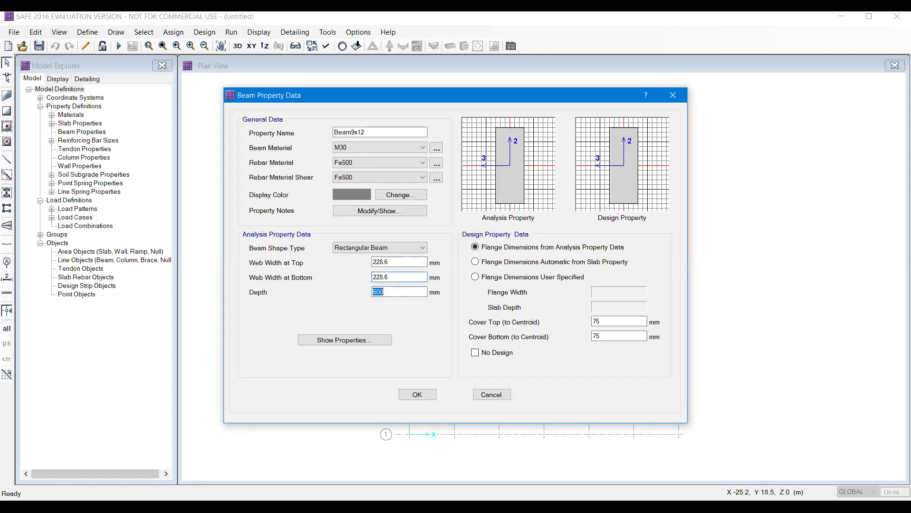
- Set Beam9x12's depth to 12 inches and save the beam properties
text(12")
key(Tab)
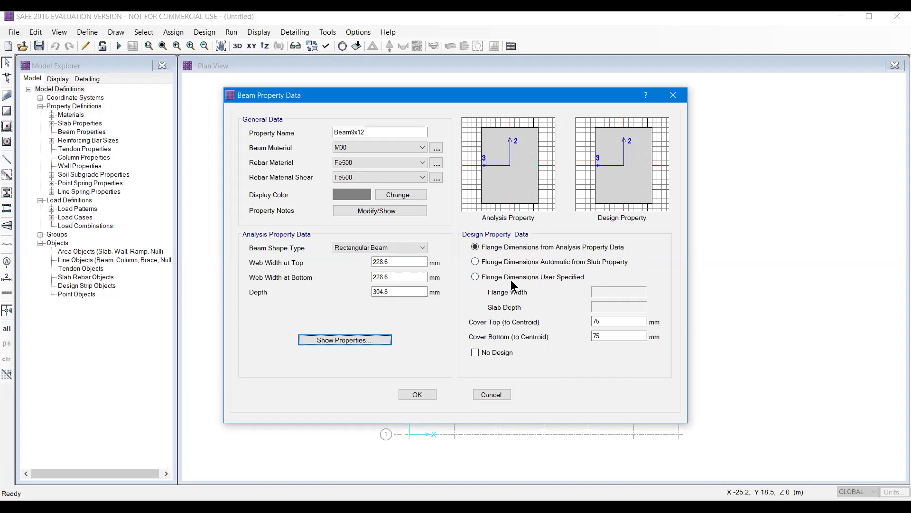
click(357, 249)
click(357, 248)
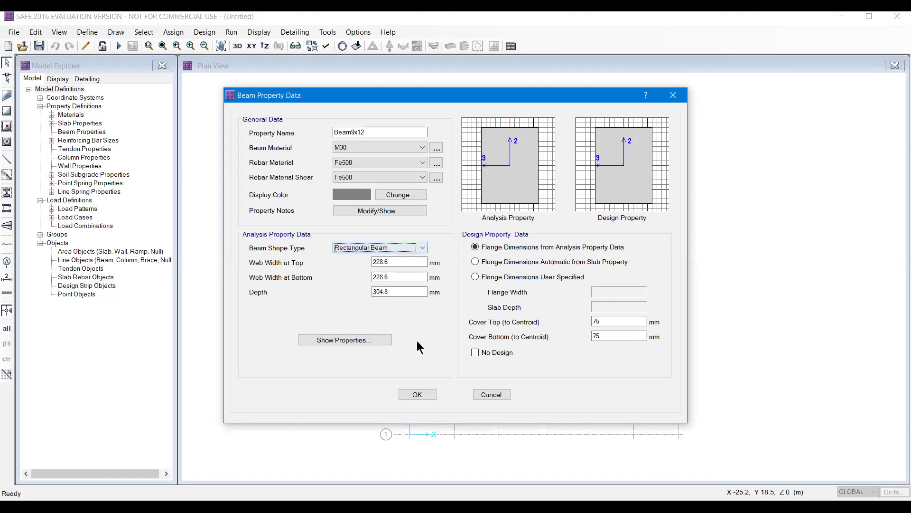
click(418, 394)
click(505, 251)
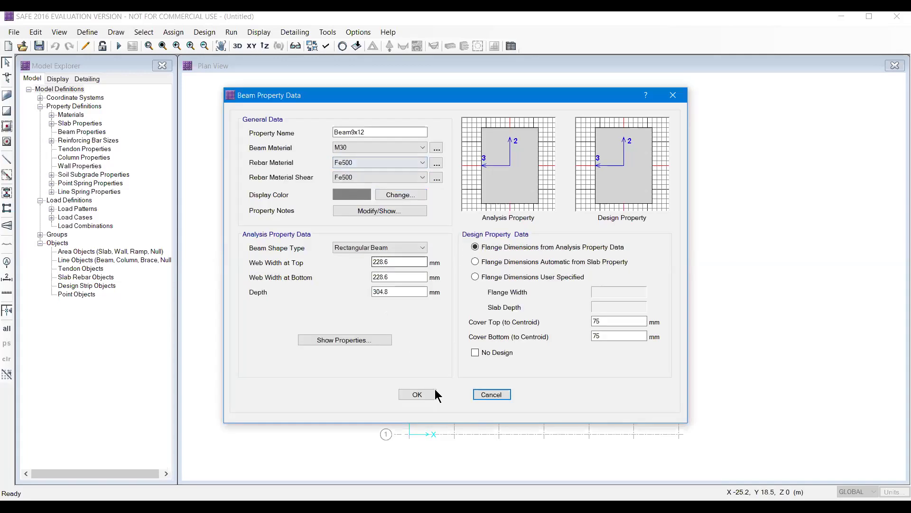
click(417, 394)
click(516, 293)
- Add a new column property named "Coumn with Drop" using the M30 material
click(87, 32)
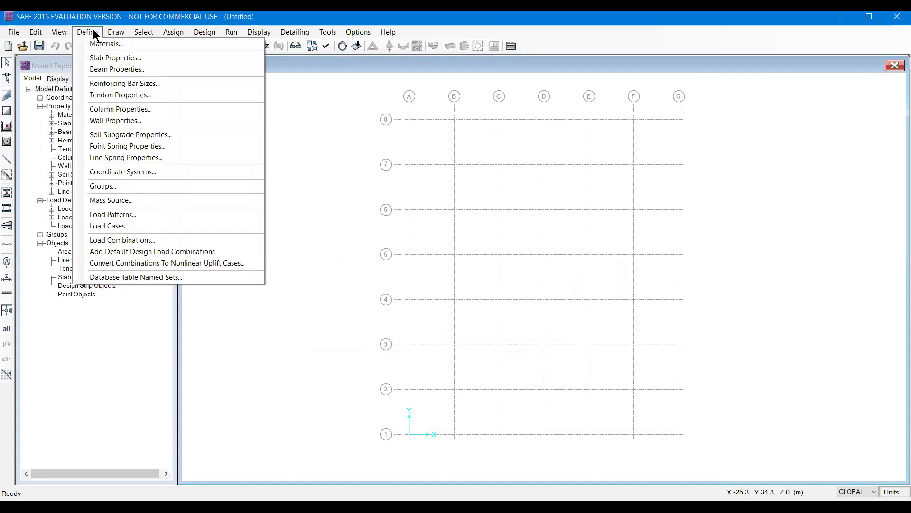
click(86, 33)
click(84, 33)
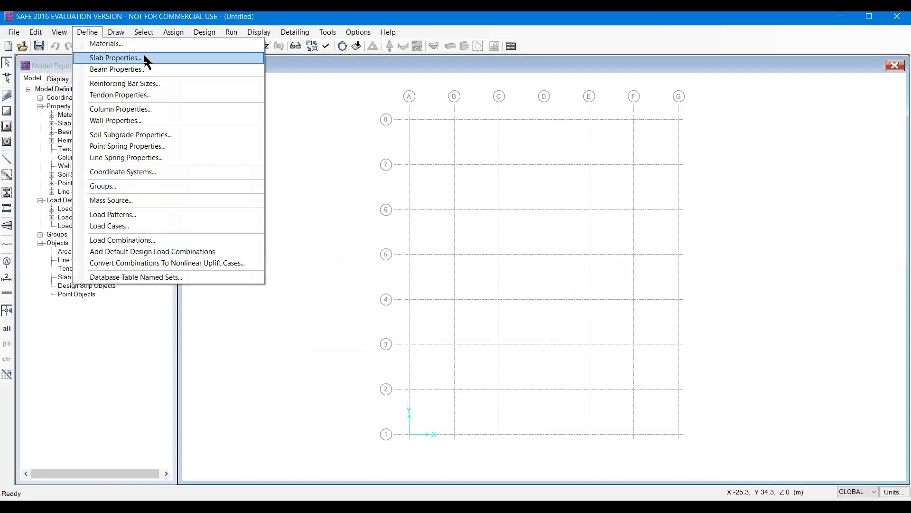
click(111, 109)
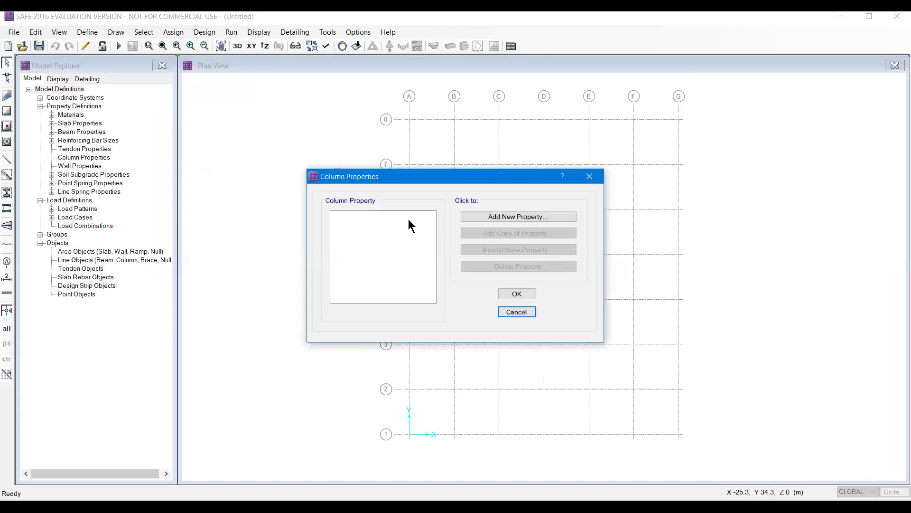
click(472, 220)
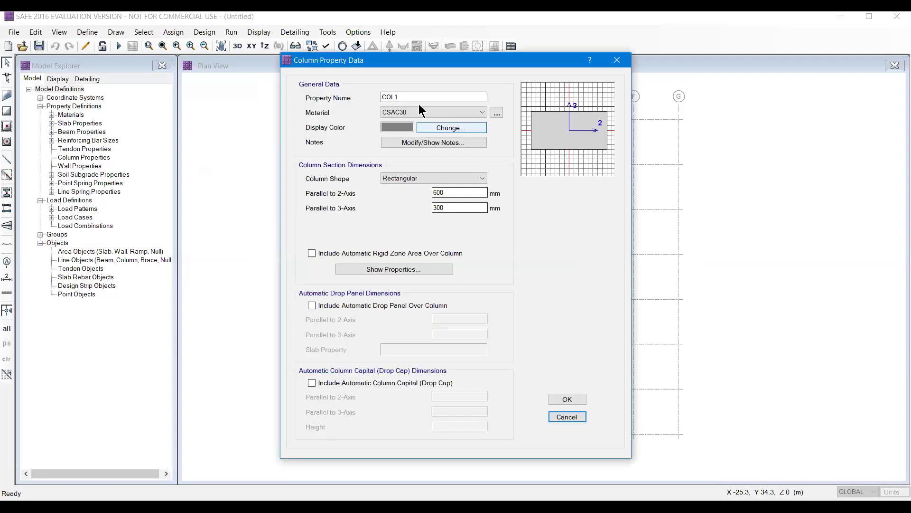
text(Coumn with Drop)
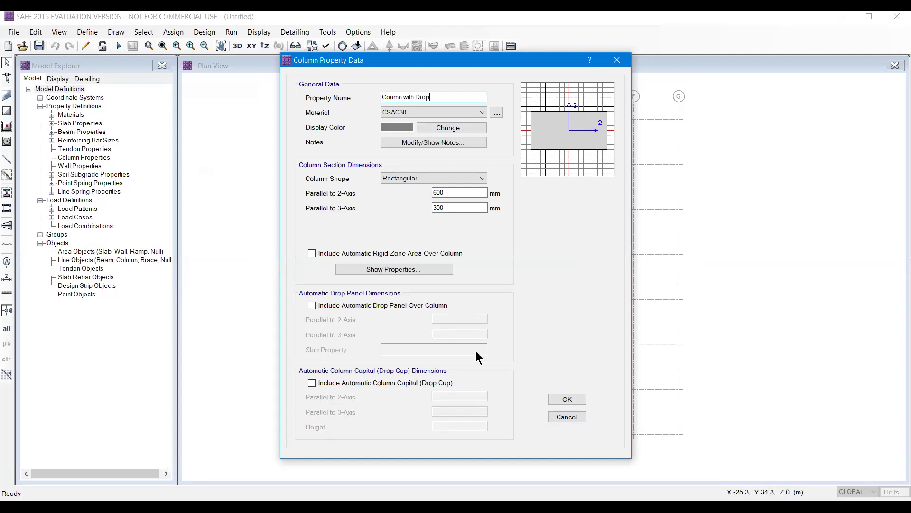
click(423, 115)
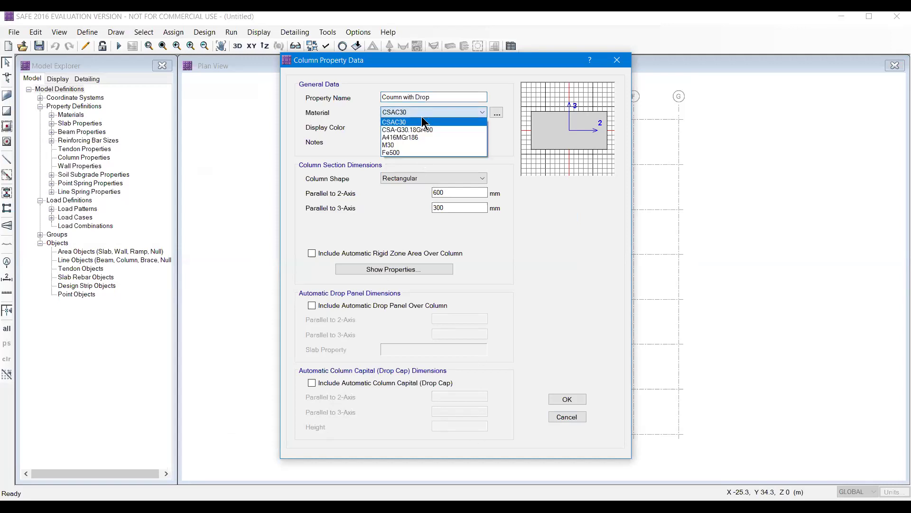
click(409, 145)
- Set the rectangular column section to 12 inches parallel to both the 2-axis and the 3-axis
double_click(461, 194)
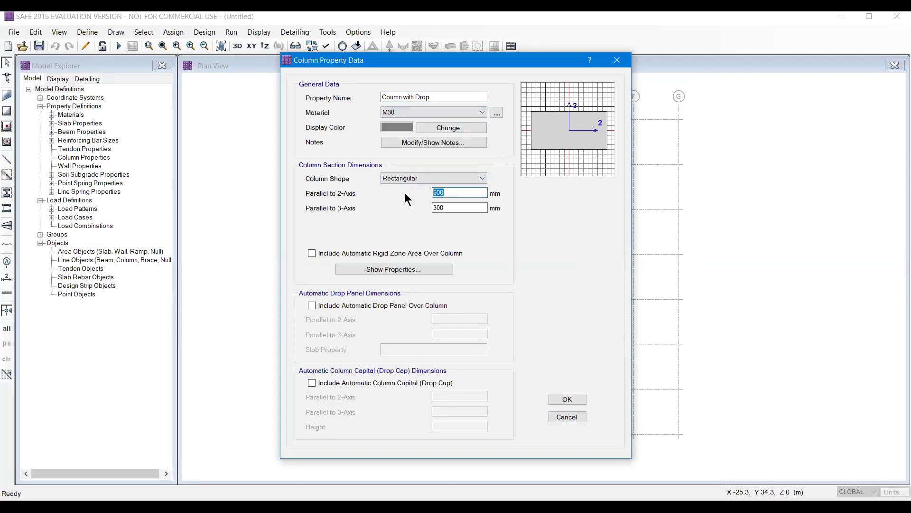
text(12")
key(Tab)
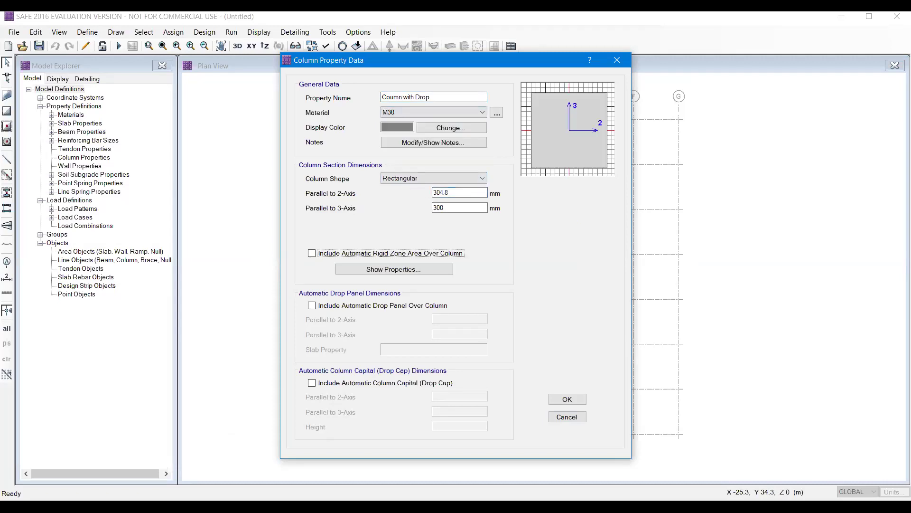
drag(482, 208, 424, 207)
text(12")
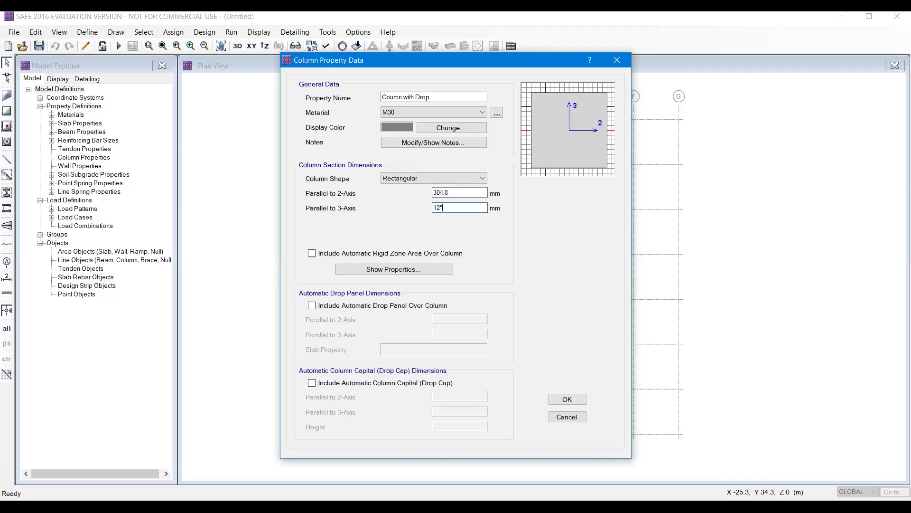
key(Tab)
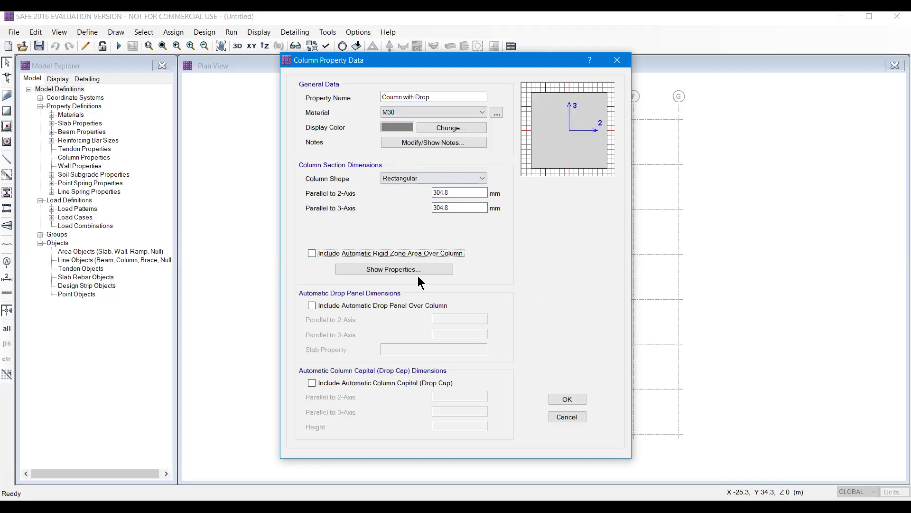
- Include an automatic drop panel over the column and view the Drop5.jpg example enlarged in Photos
click(434, 97)
click(406, 308)
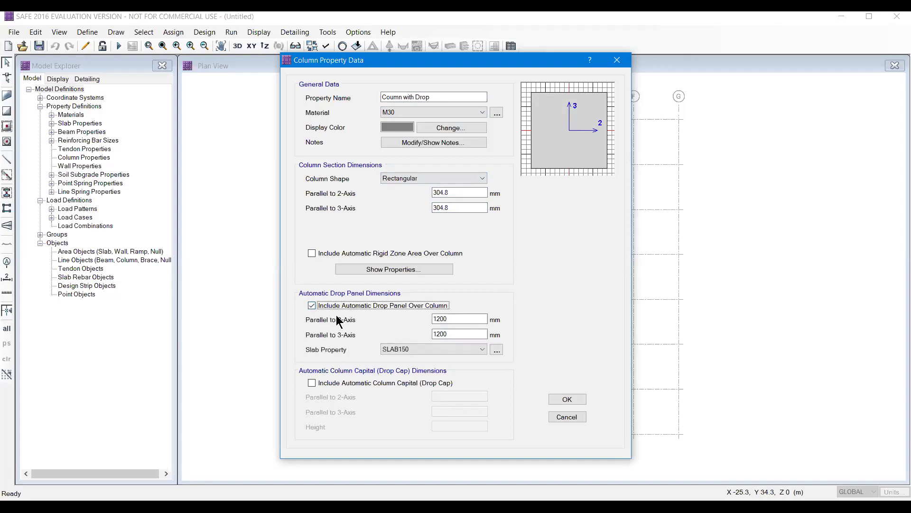
key(Tab)
key(Tab)
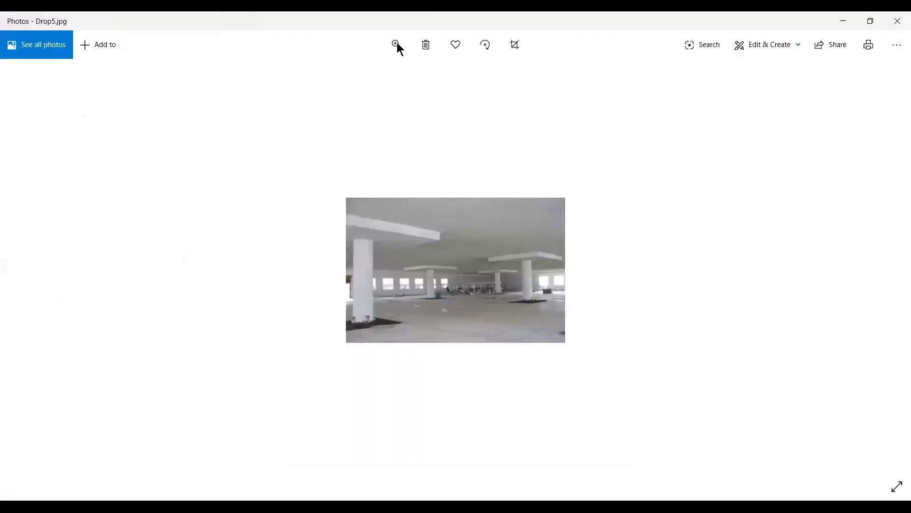
click(398, 44)
drag(355, 78, 382, 75)
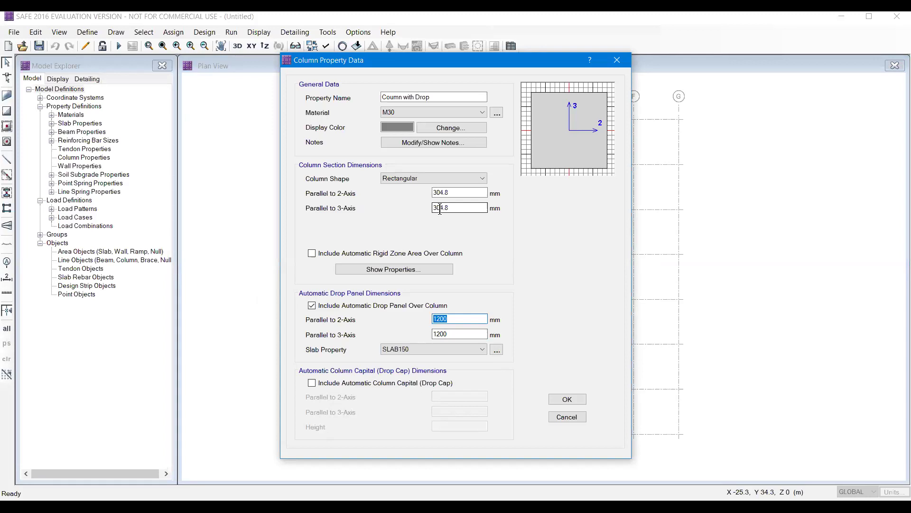
- Set the automatic drop panel to 5 feet parallel to both axes and assign it the Drop200 slab property
click(463, 319)
double_click(463, 319)
text(5)
text(')
key(Tab)
key(Tab)
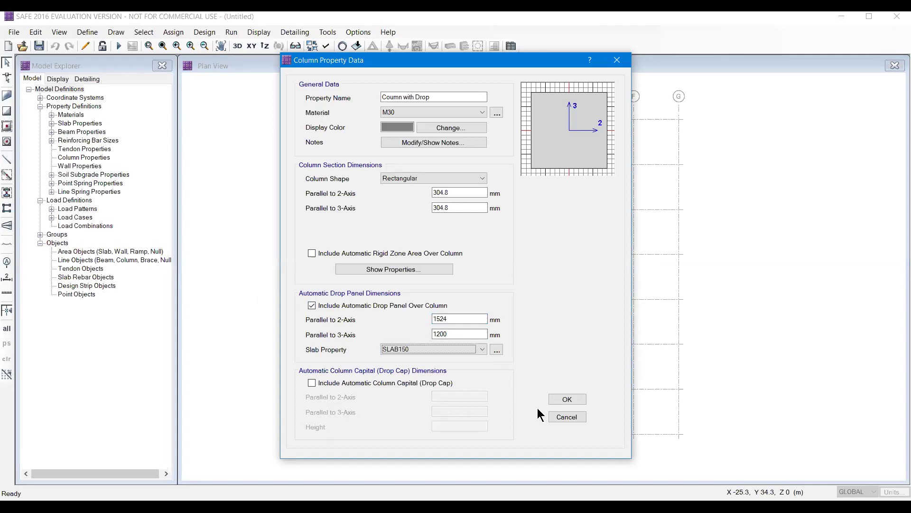
double_click(460, 333)
text(5)
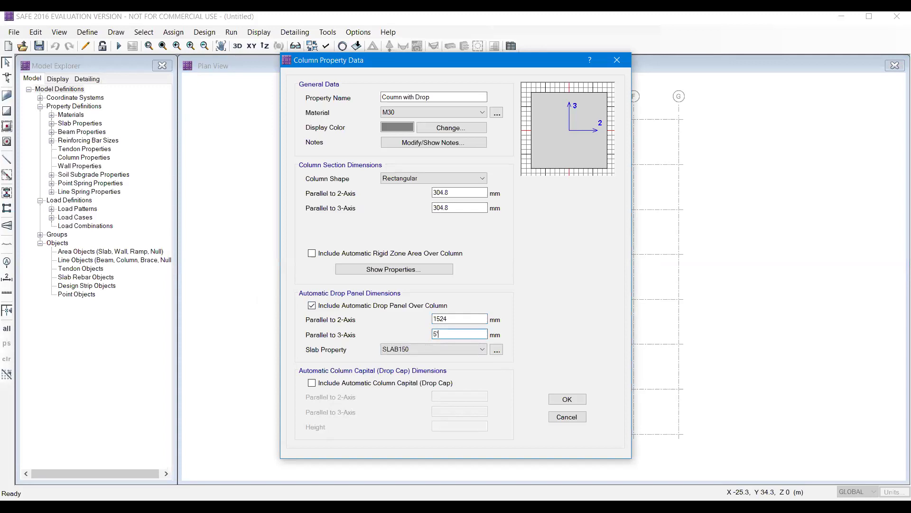
key(Tab)
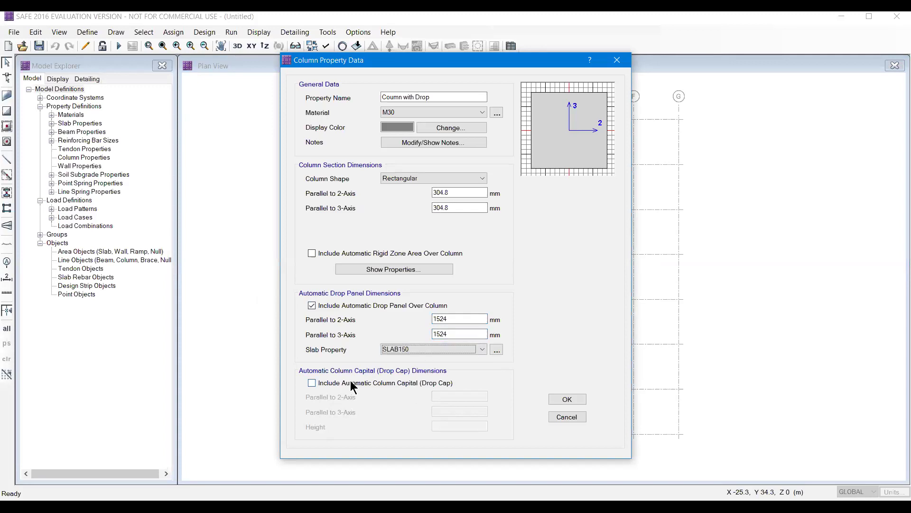
click(435, 351)
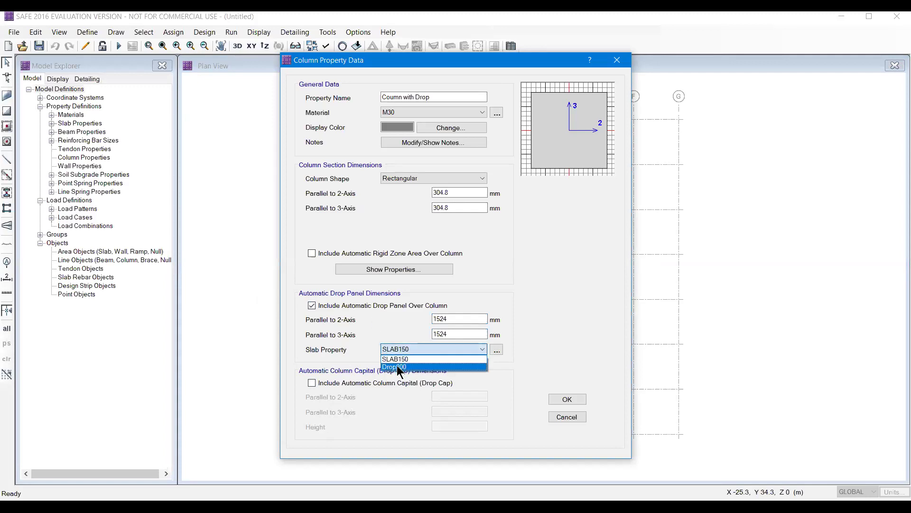
click(398, 367)
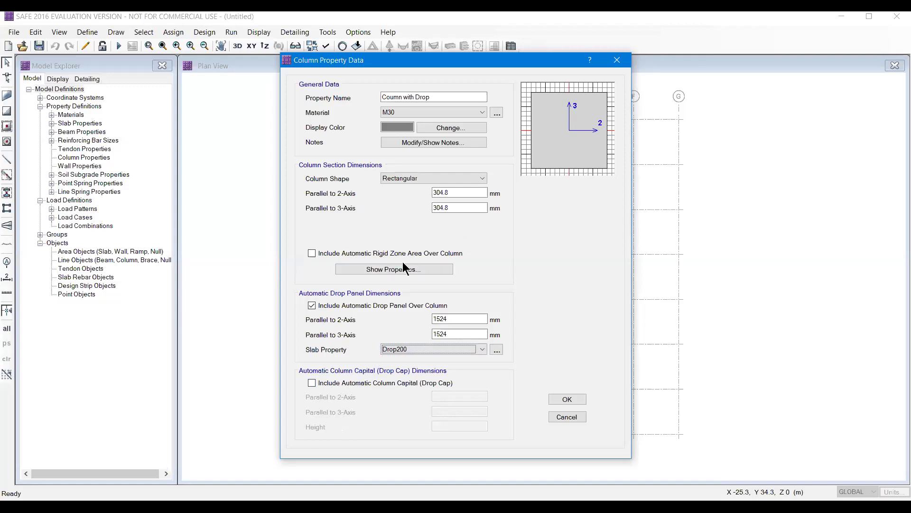
- Include the automatic rigid zone area over the column and correct the column property name to "Column with Drop"
click(451, 254)
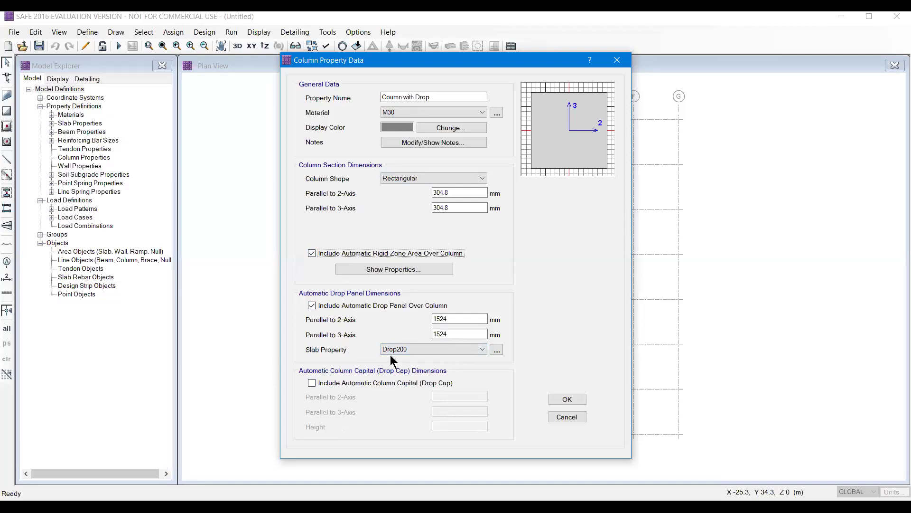
click(567, 399)
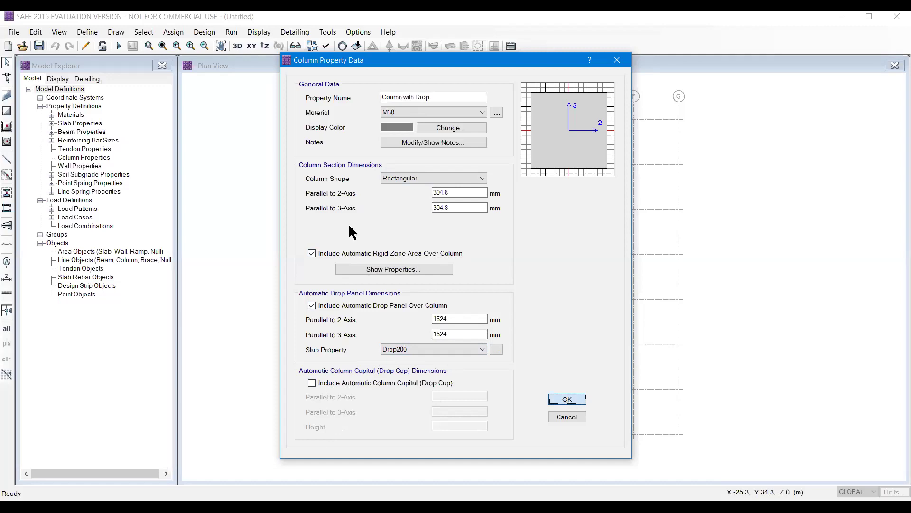
click(535, 250)
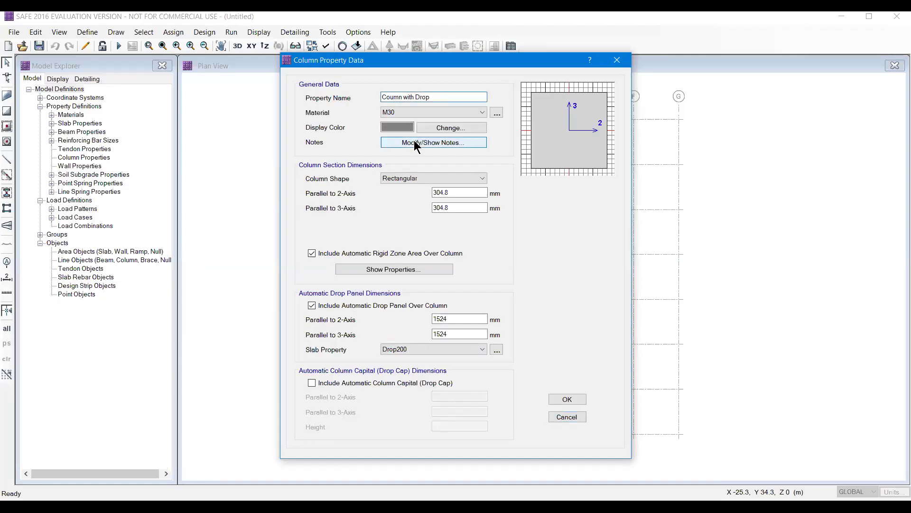
text(l)
click(565, 400)
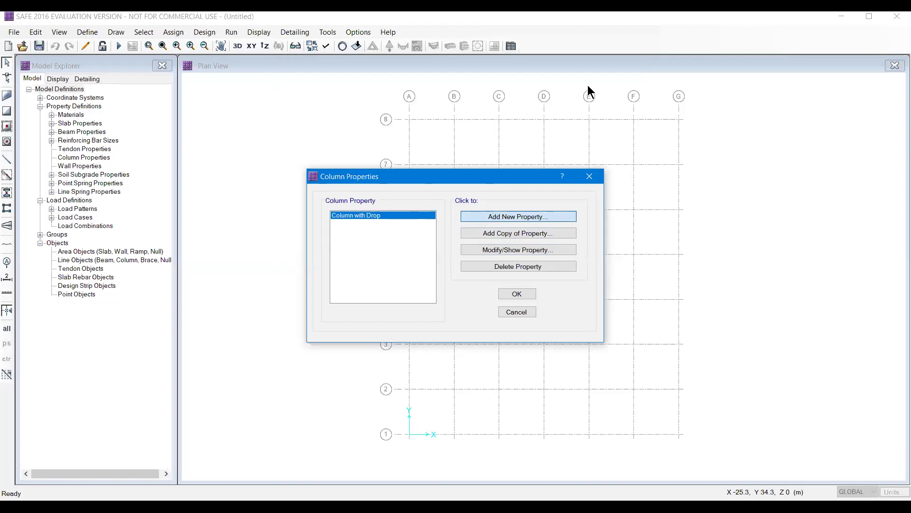
click(614, 61)
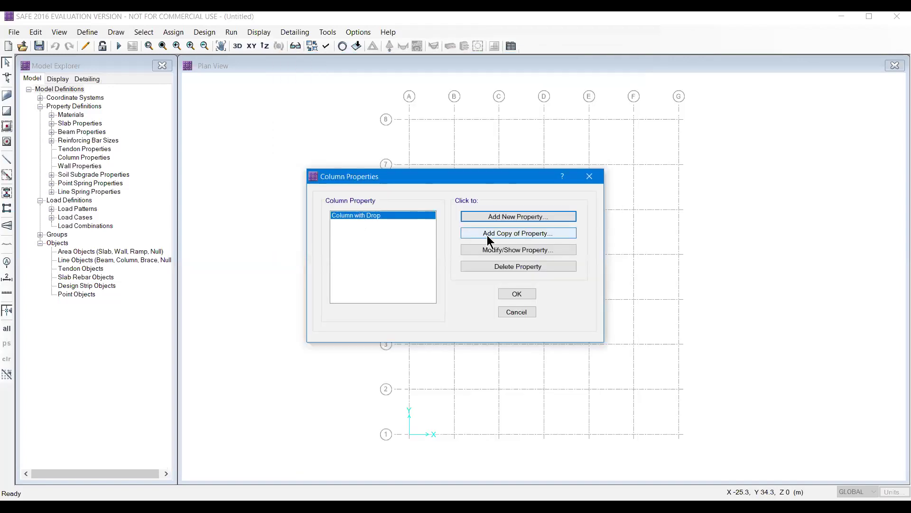
- Add a copy of the column property named "Column Without drop" with the automatic drop panel excluded
click(488, 235)
text(Column Without drop)
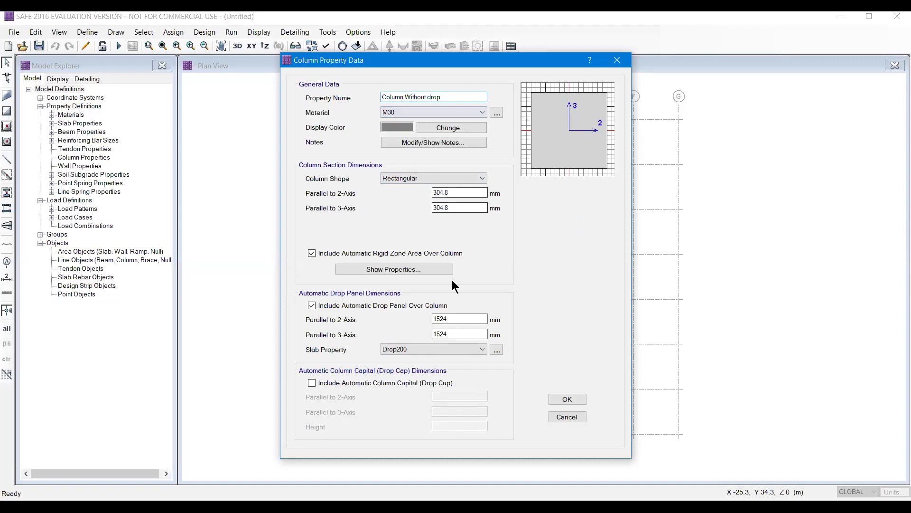
click(311, 306)
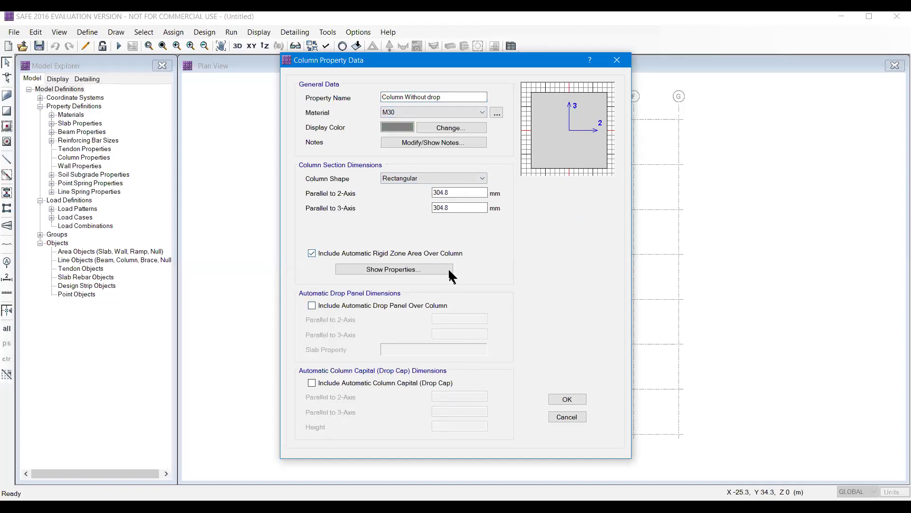
click(561, 400)
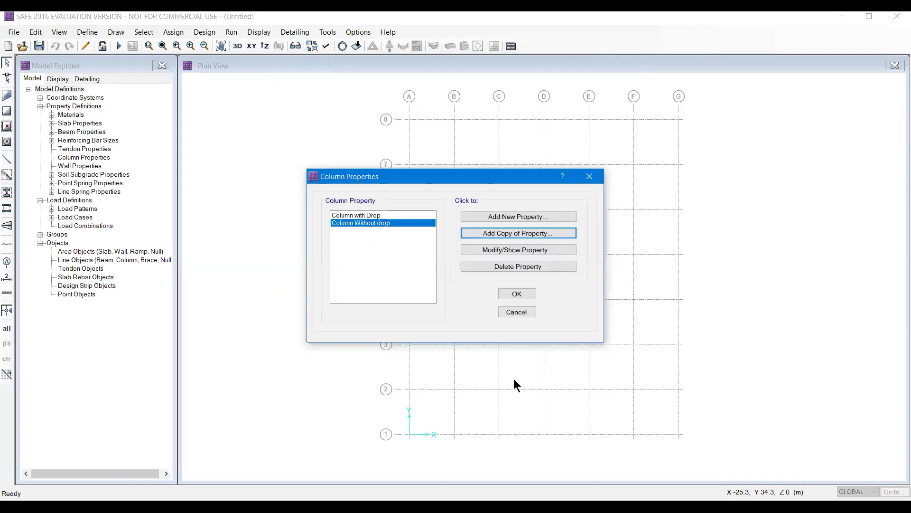
click(517, 295)
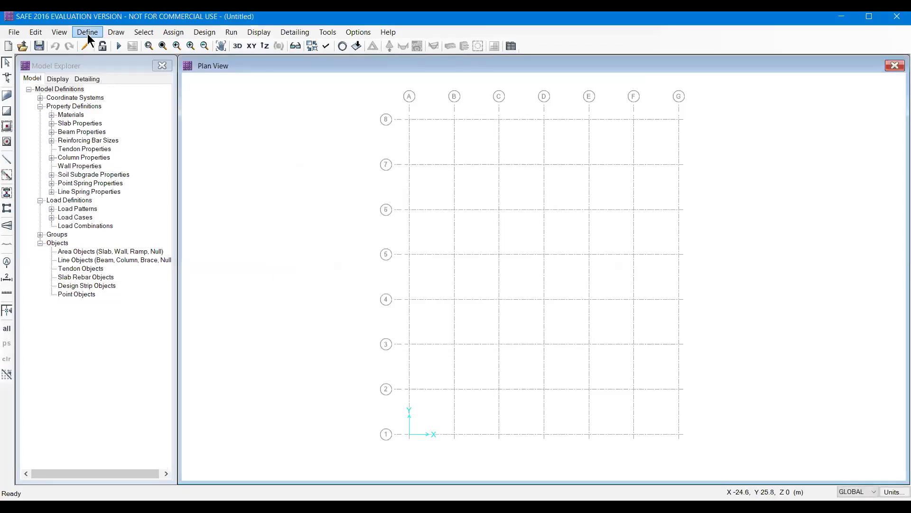
- Add a new load combination named 1.5(DL+LL)
click(89, 34)
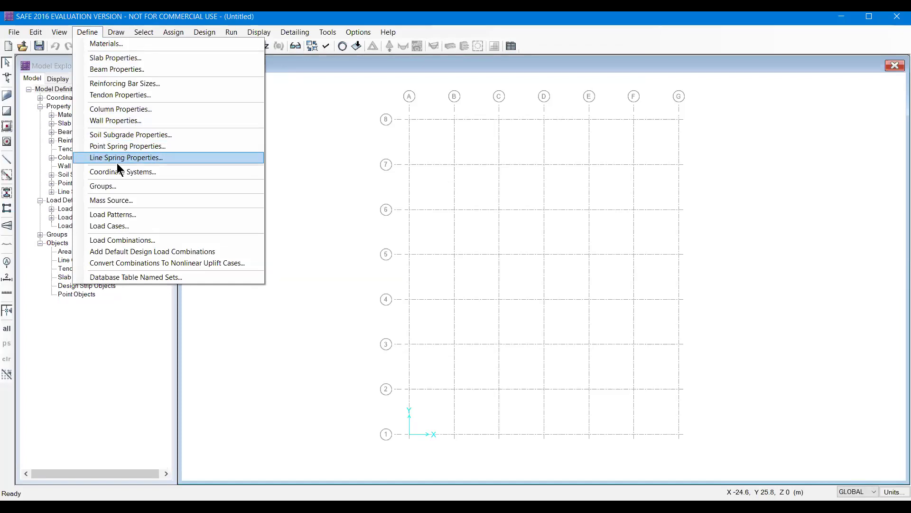
click(119, 239)
click(520, 215)
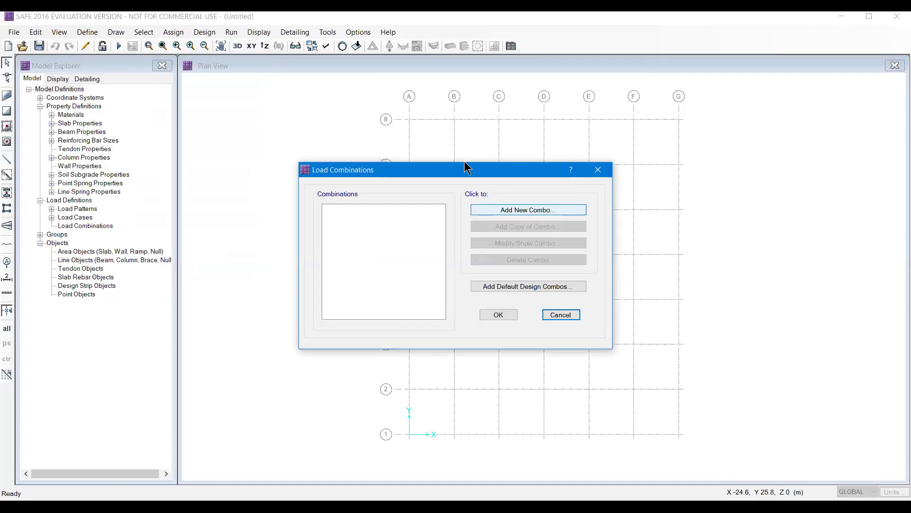
key(shift+Home)
text(1.5)
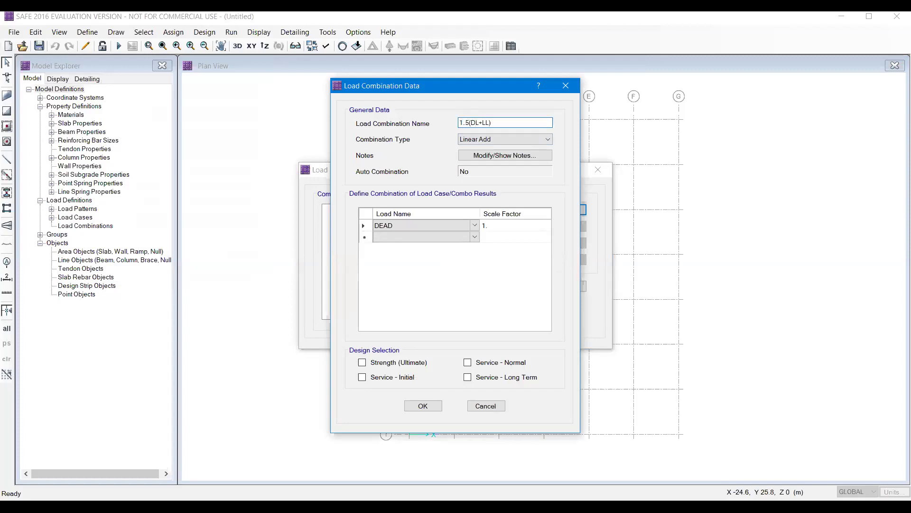
- Combine DEAD and LIVE with a scale factor of 1.5 each and select the combination for Strength (Ultimate) design
click(486, 227)
text(1)
click(430, 238)
click(409, 238)
click(392, 255)
click(492, 238)
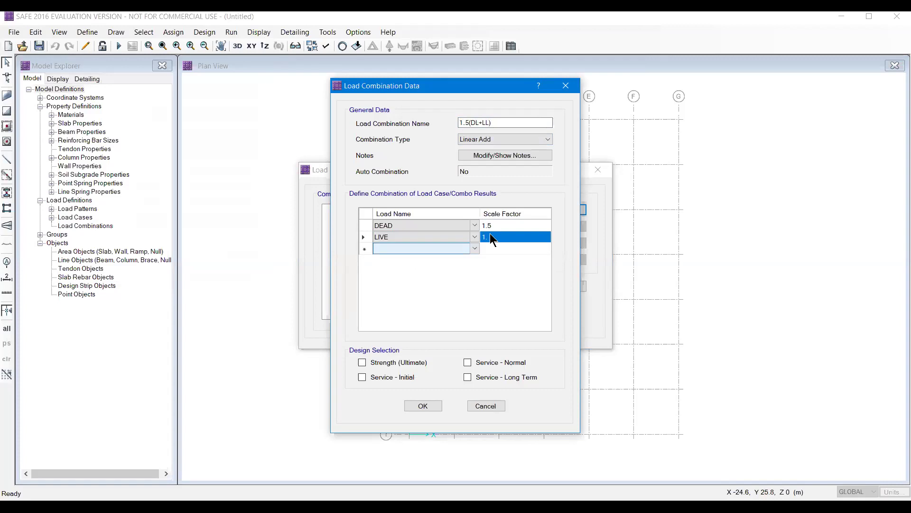
text(1.5)
click(399, 362)
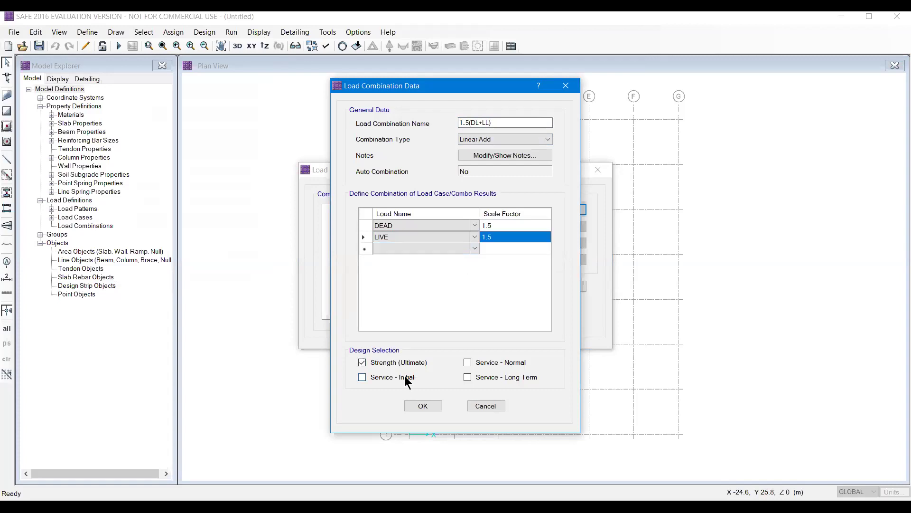
click(422, 406)
- Add a second load combination named DL+LL containing the DEAD and LIVE load cases
click(500, 228)
drag(493, 122, 416, 124)
text(DL)
click(470, 226)
click(474, 225)
click(413, 243)
click(430, 237)
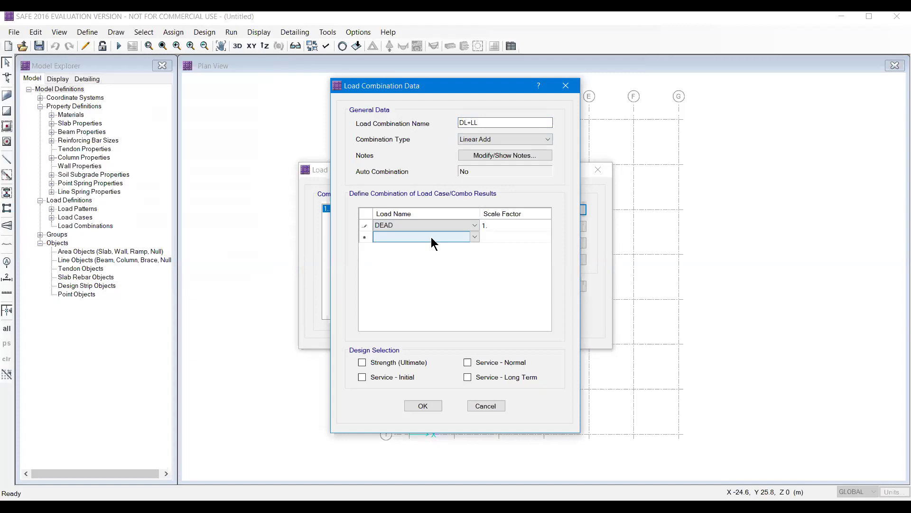
click(403, 236)
click(392, 263)
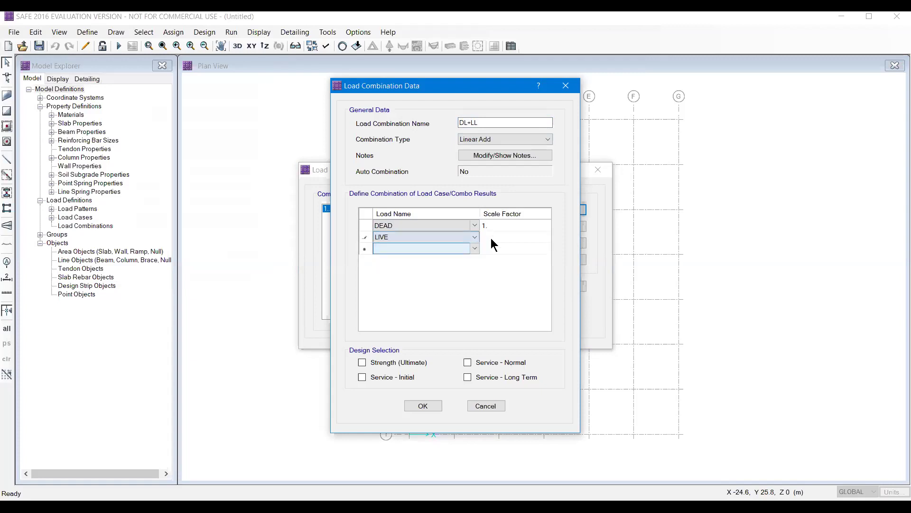
- Set the LIVE scale factor to 1 and select the Service - Normal, Long Term and Initial design checks for DL+LL
click(491, 238)
text(1)
click(486, 362)
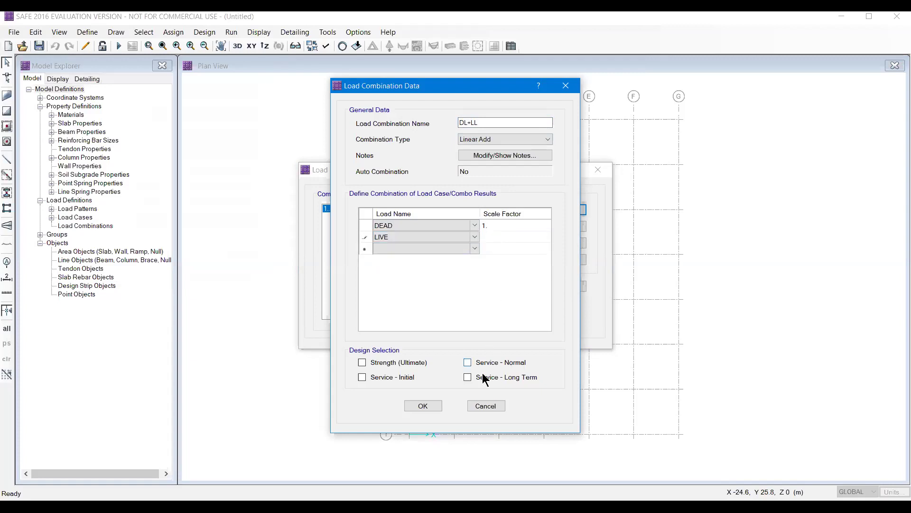
click(484, 378)
click(409, 377)
click(423, 407)
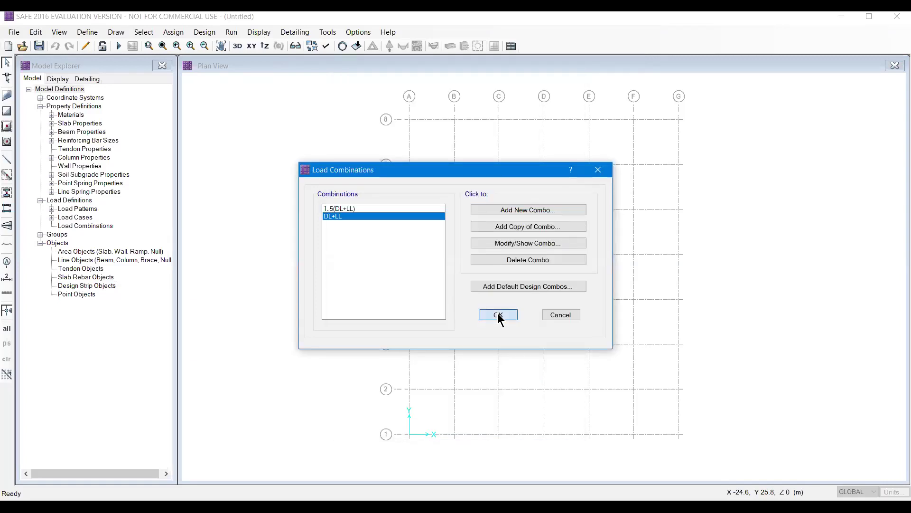
click(498, 316)
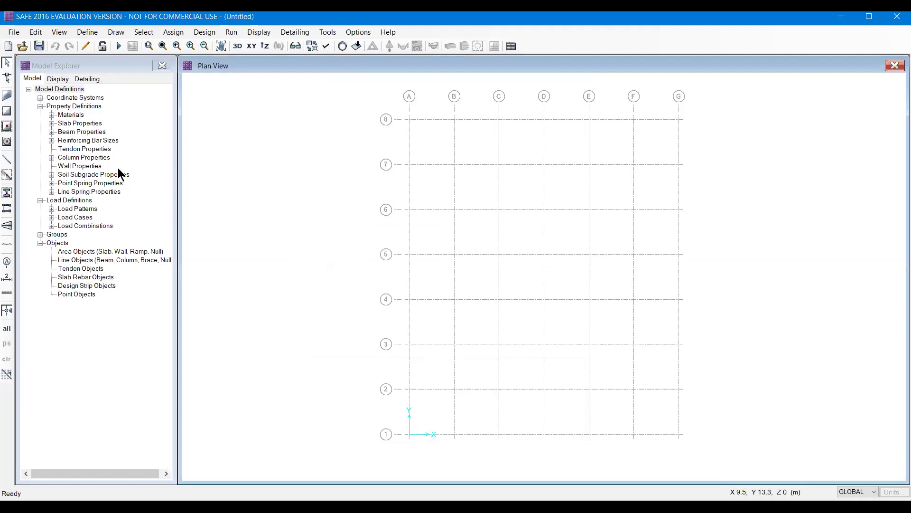
- Save the model as SlabDrop in a new folder named "Slab With Drop Panels" inside pRAC
key(ctrl+s)
click(84, 77)
text(Slab Wit)
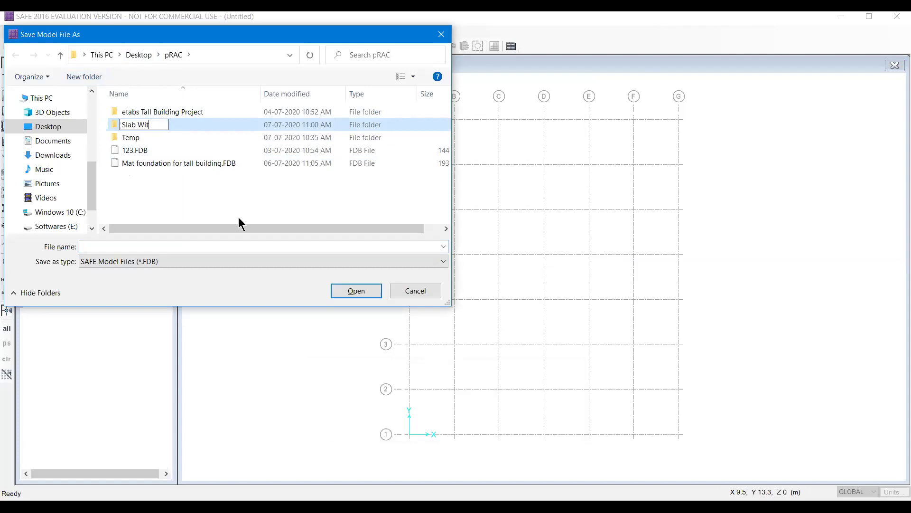
text(h Drop Panels)
key(Return)
key(Return)
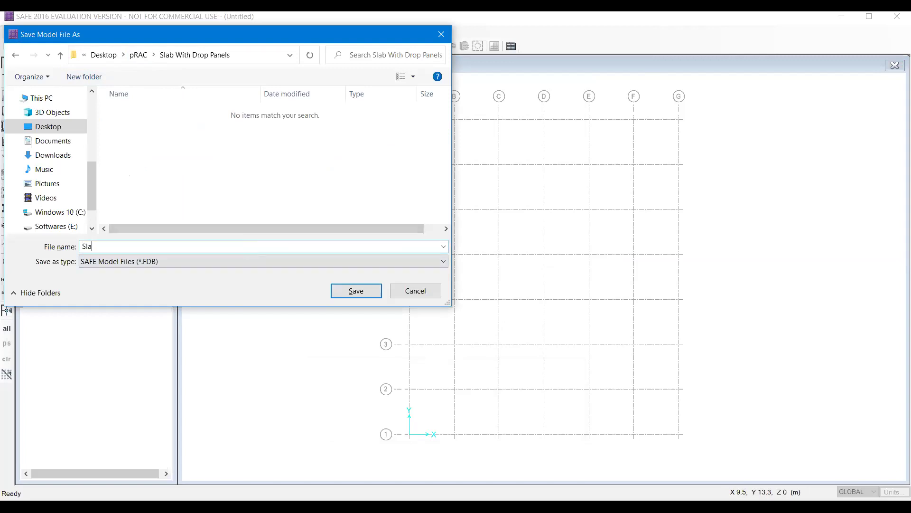
text(SlabDrop)
key(Return)
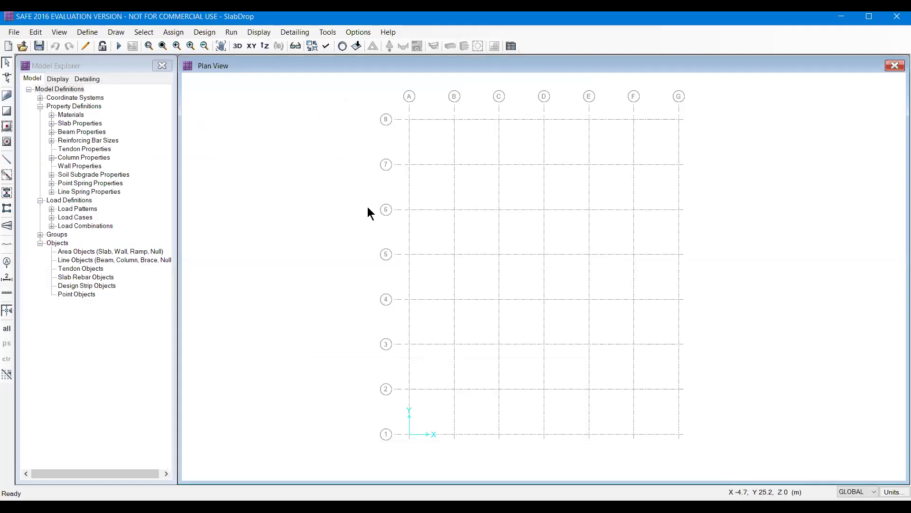
click(116, 32)
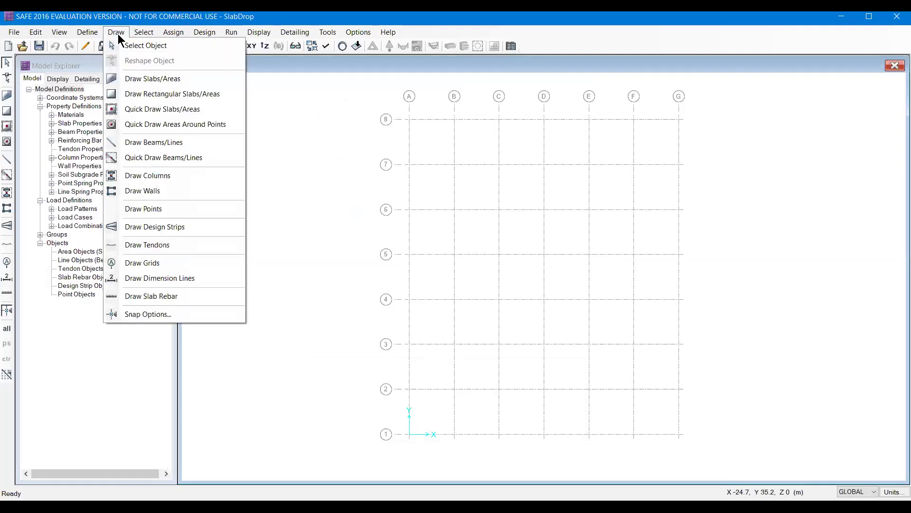
click(88, 32)
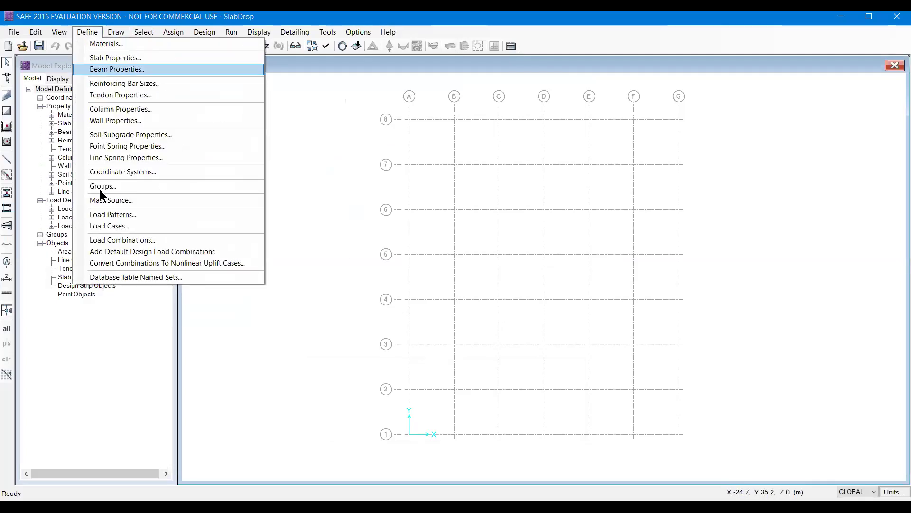
click(90, 33)
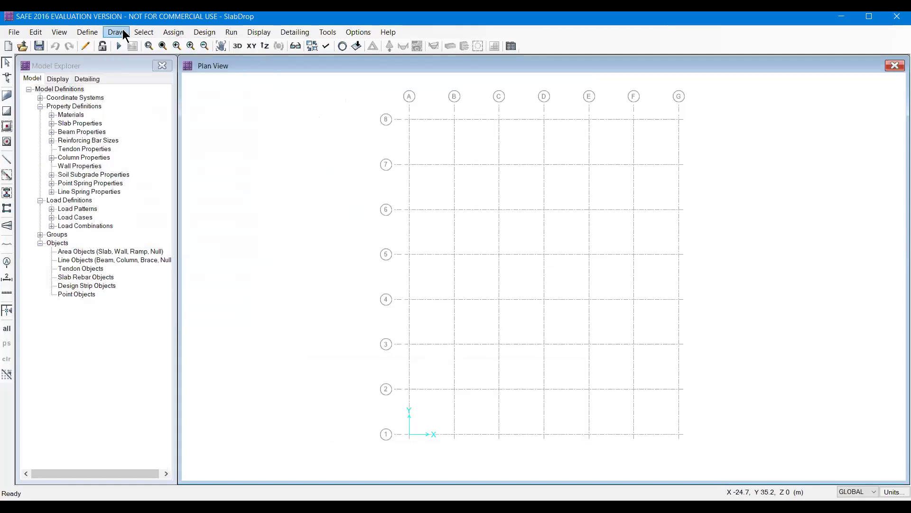